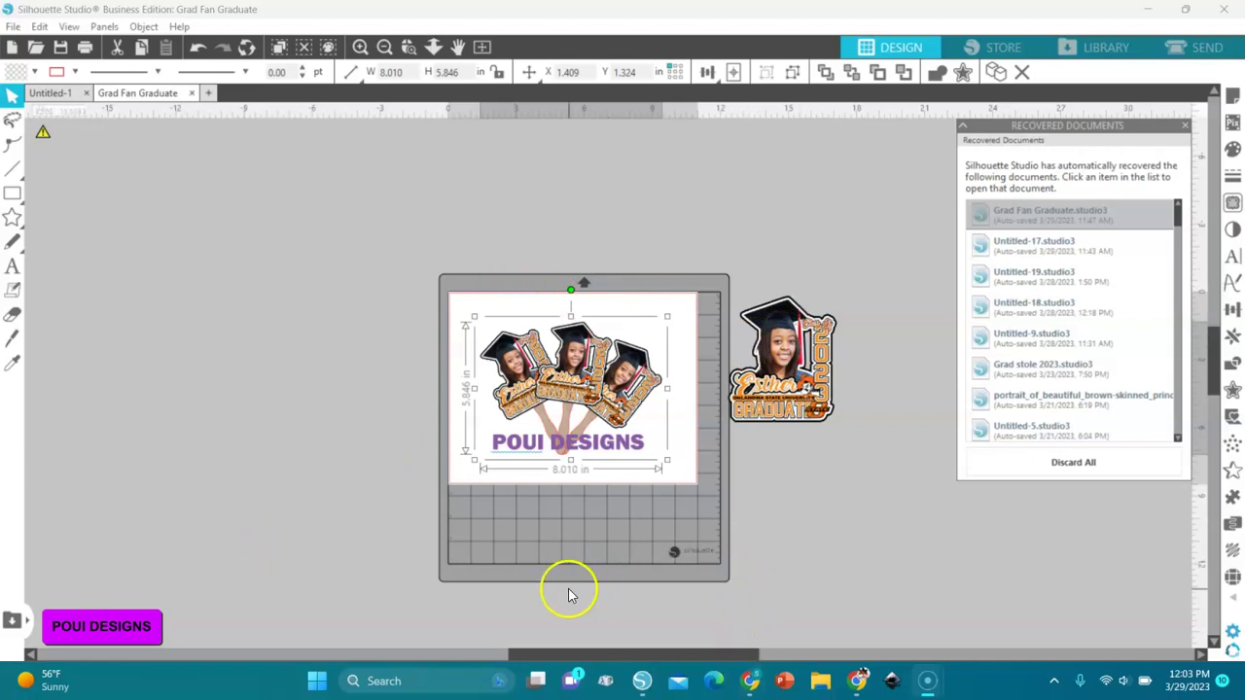
Step: Search Google Images for popsicle sticks
click(857, 683)
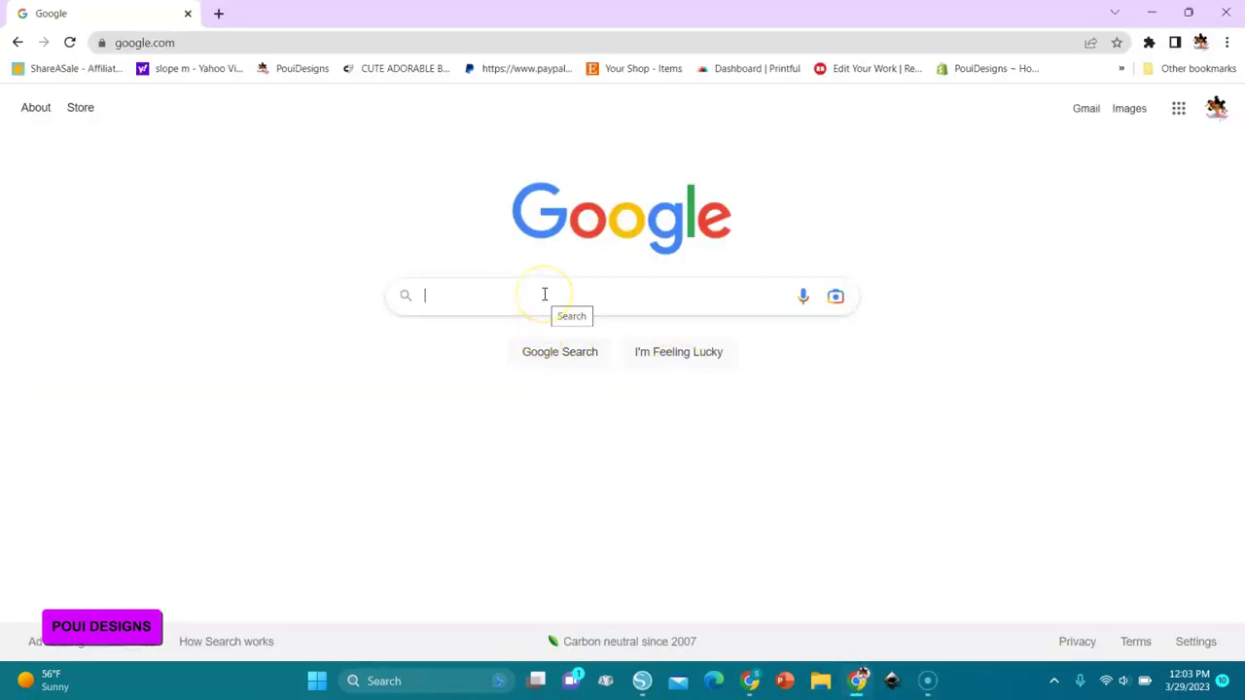
text(POP)
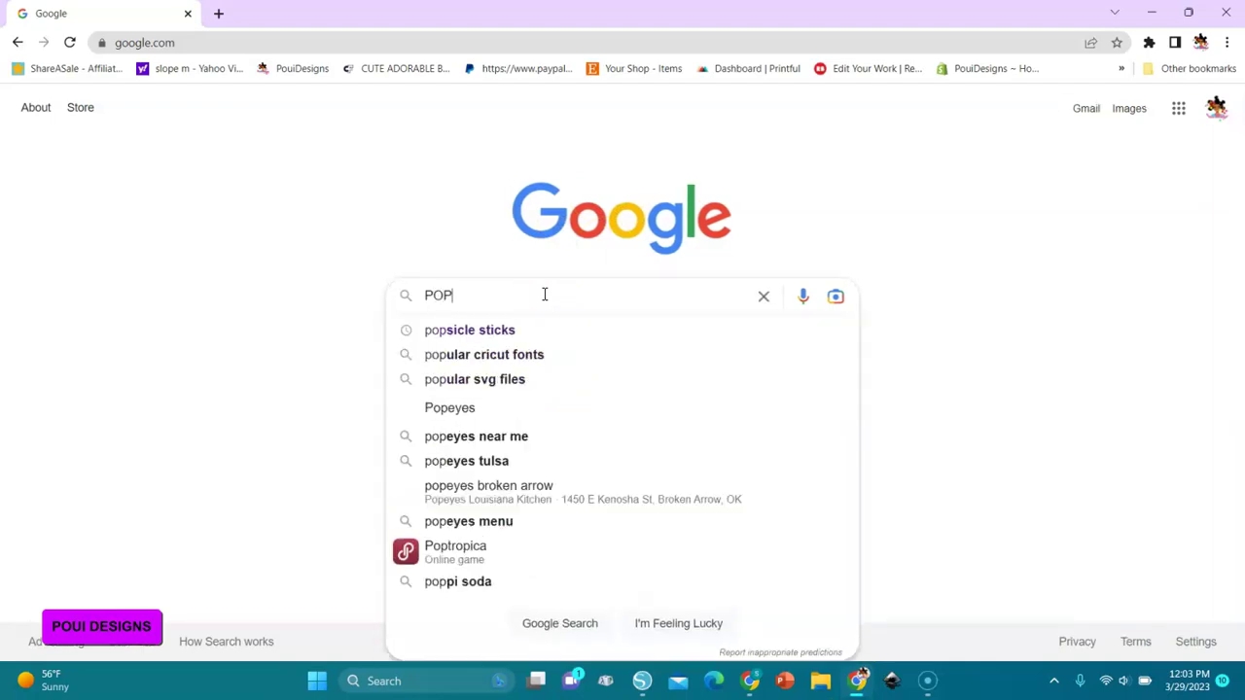
click(486, 332)
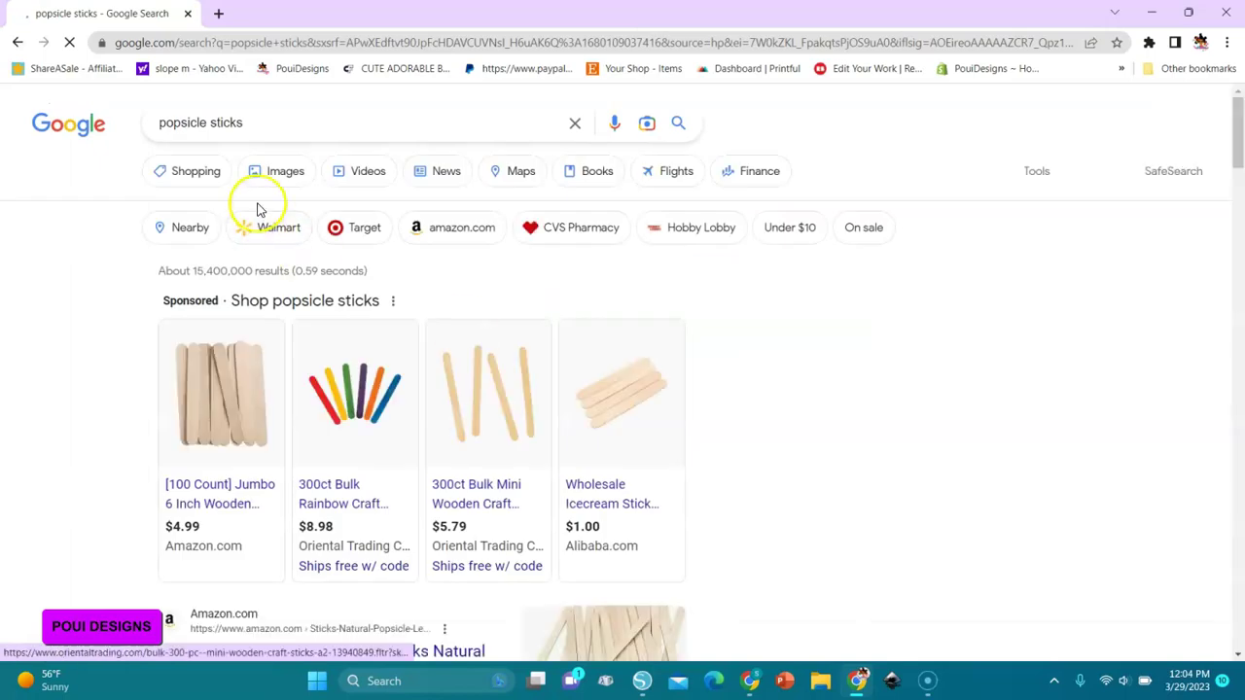
click(279, 172)
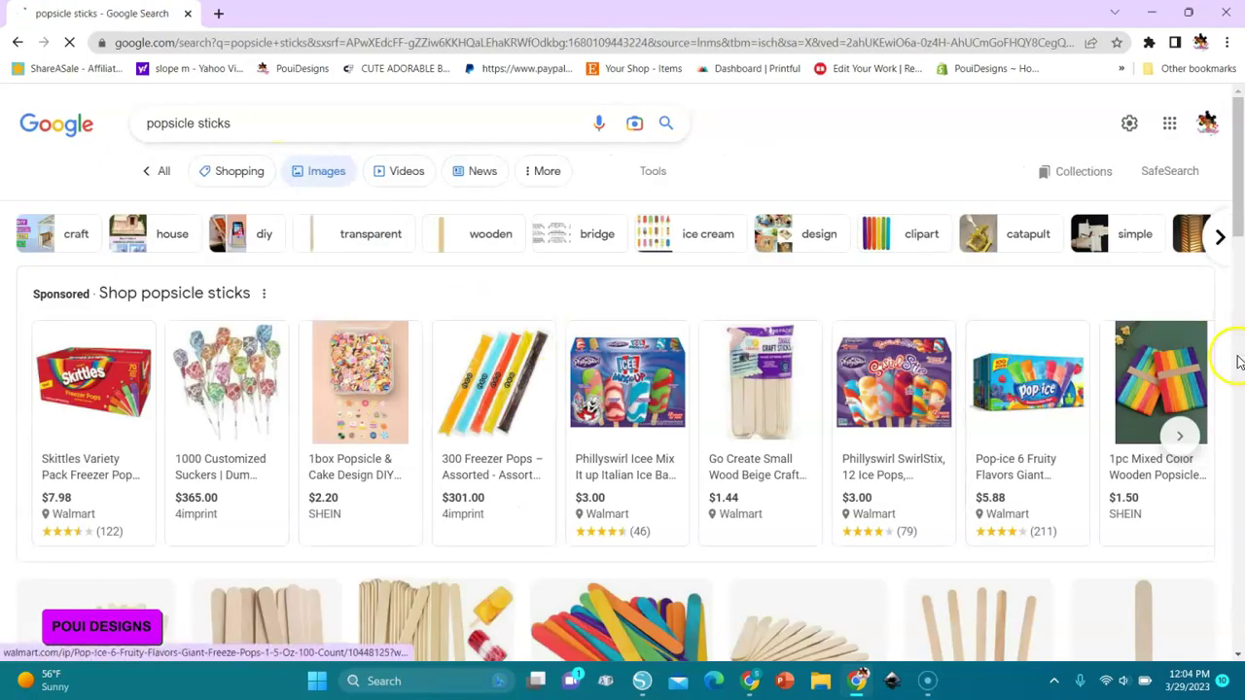
scroll(1242, 391, down, 5)
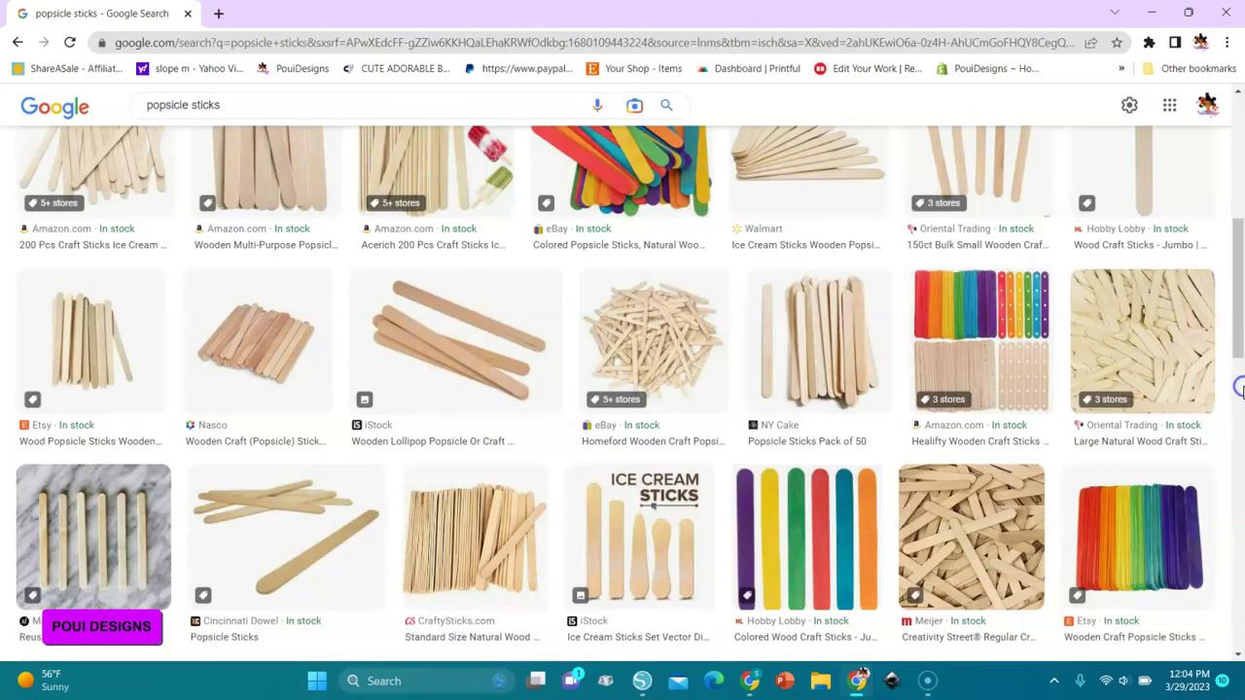
scroll(1225, 457, up, 5)
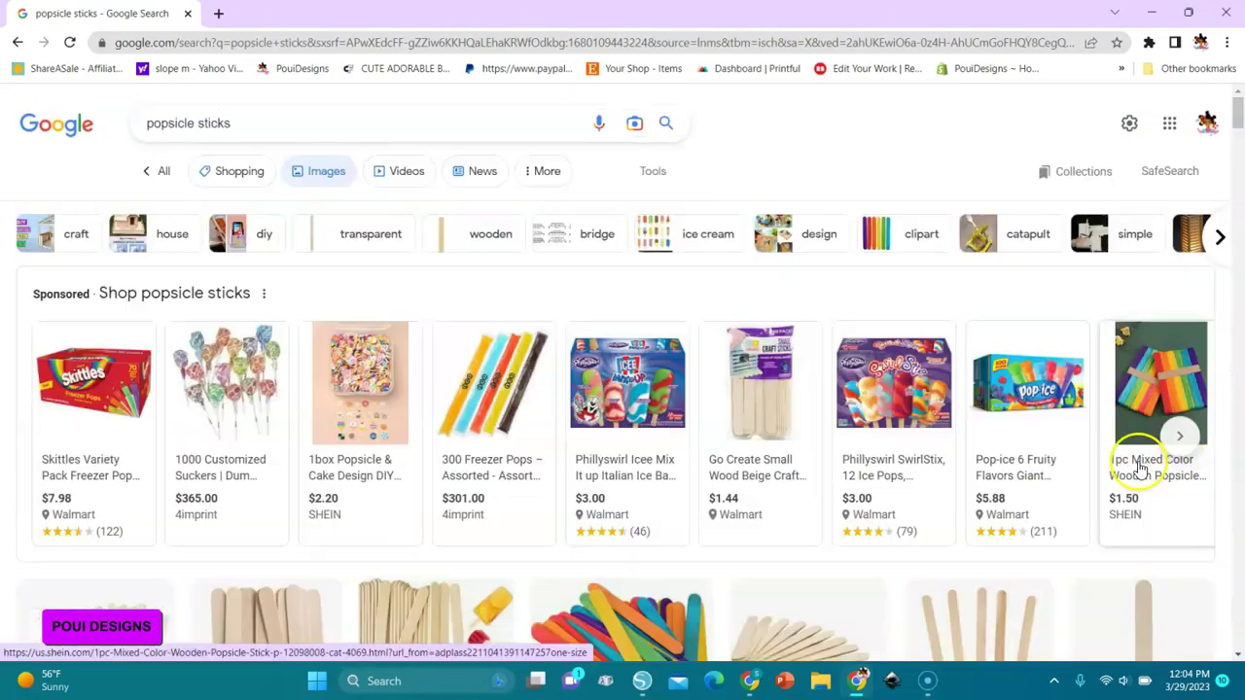
Step: Copy the image of Hobby Lobby's Wavy Edge Wood Sticks
click(1184, 431)
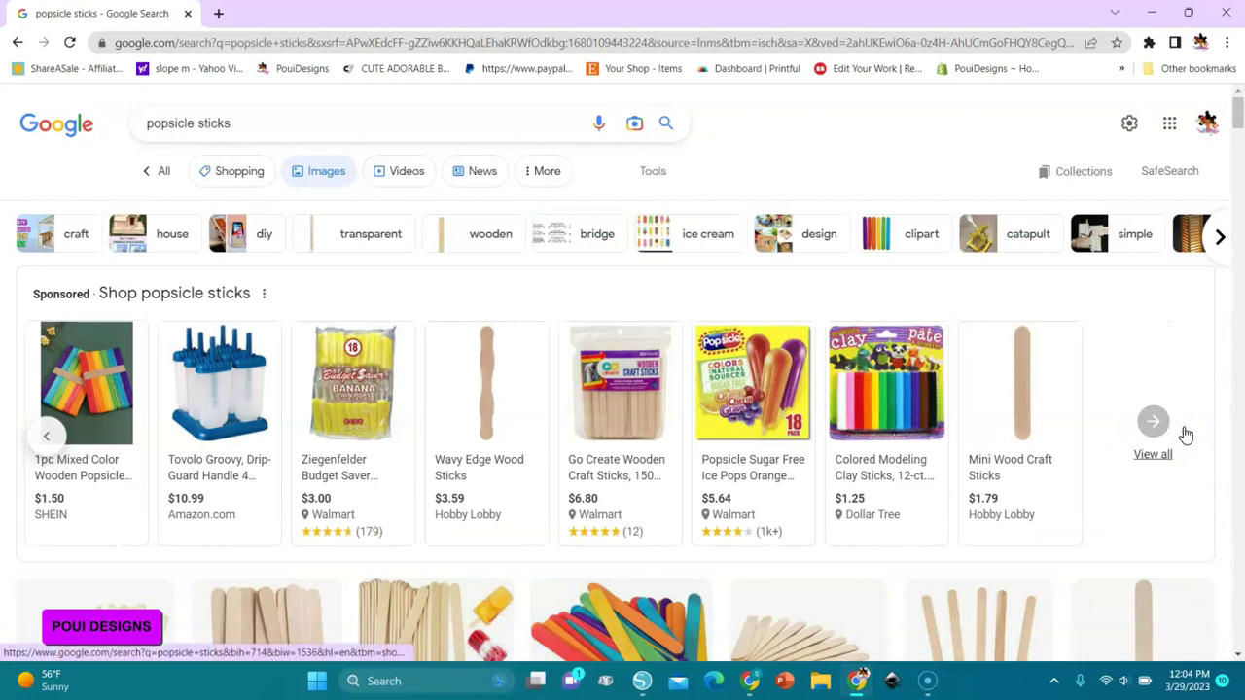
mouse_move(492, 450)
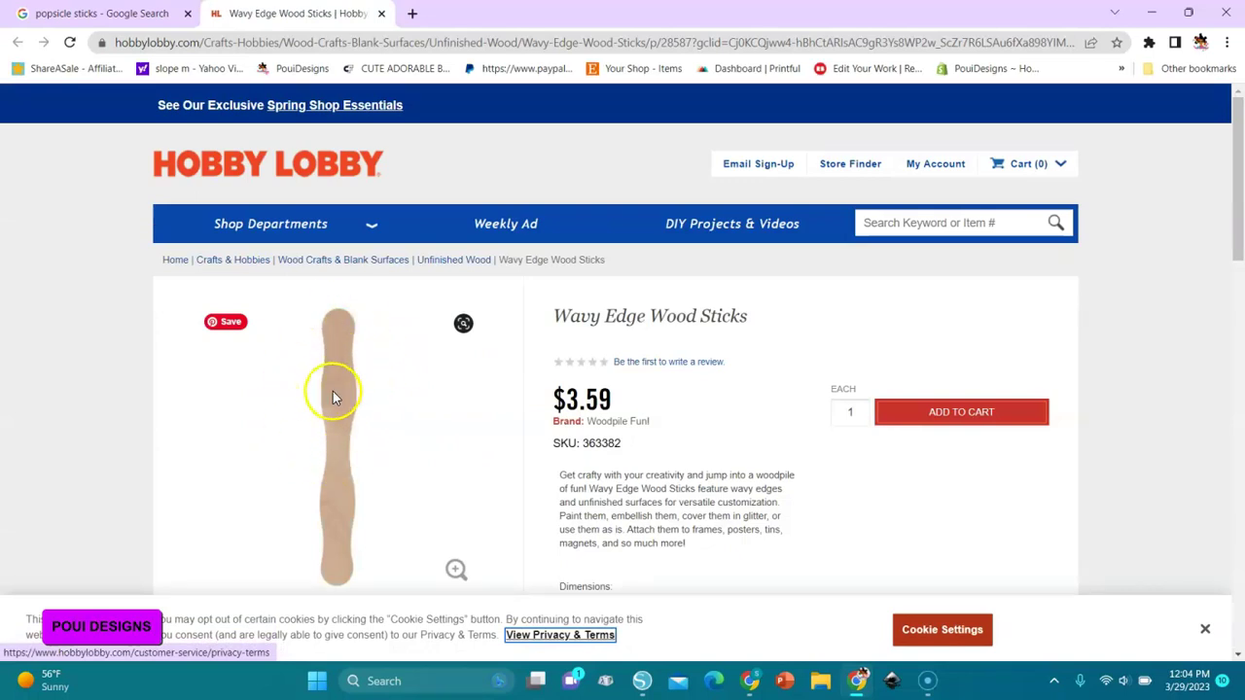
right_click(332, 390)
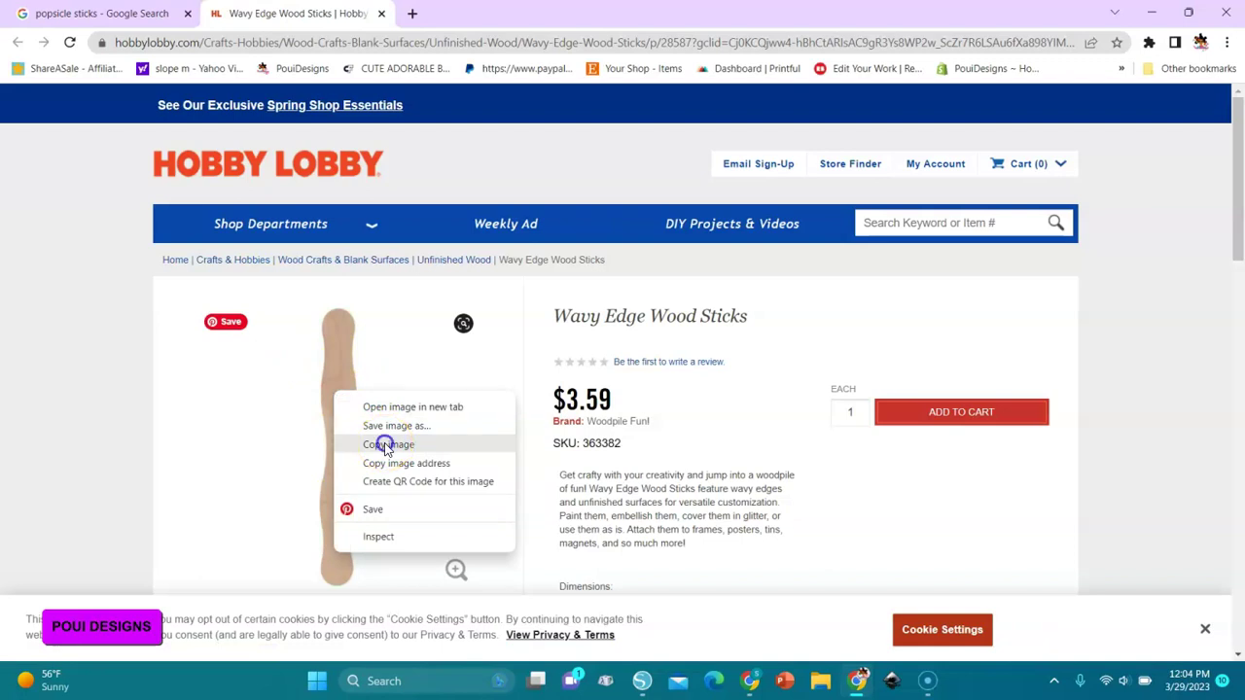
click(387, 446)
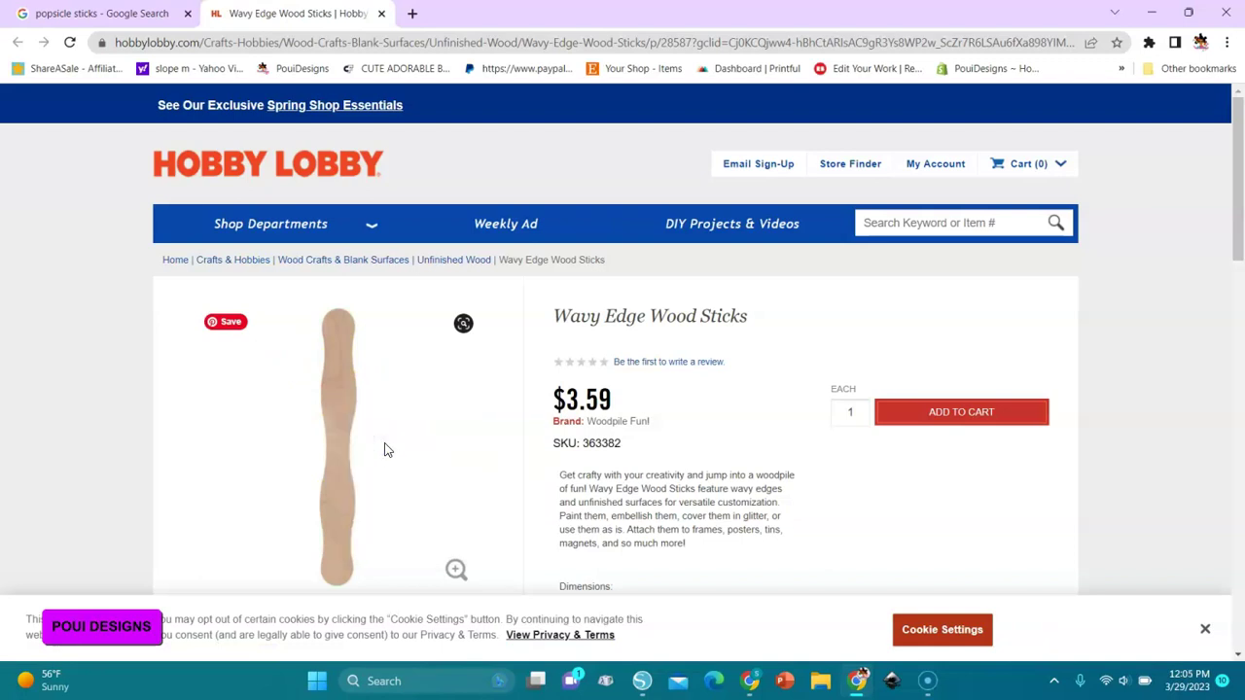
Step: Paste the stick image into remove.bg and download its transparent 350 × 350 PNG
click(411, 14)
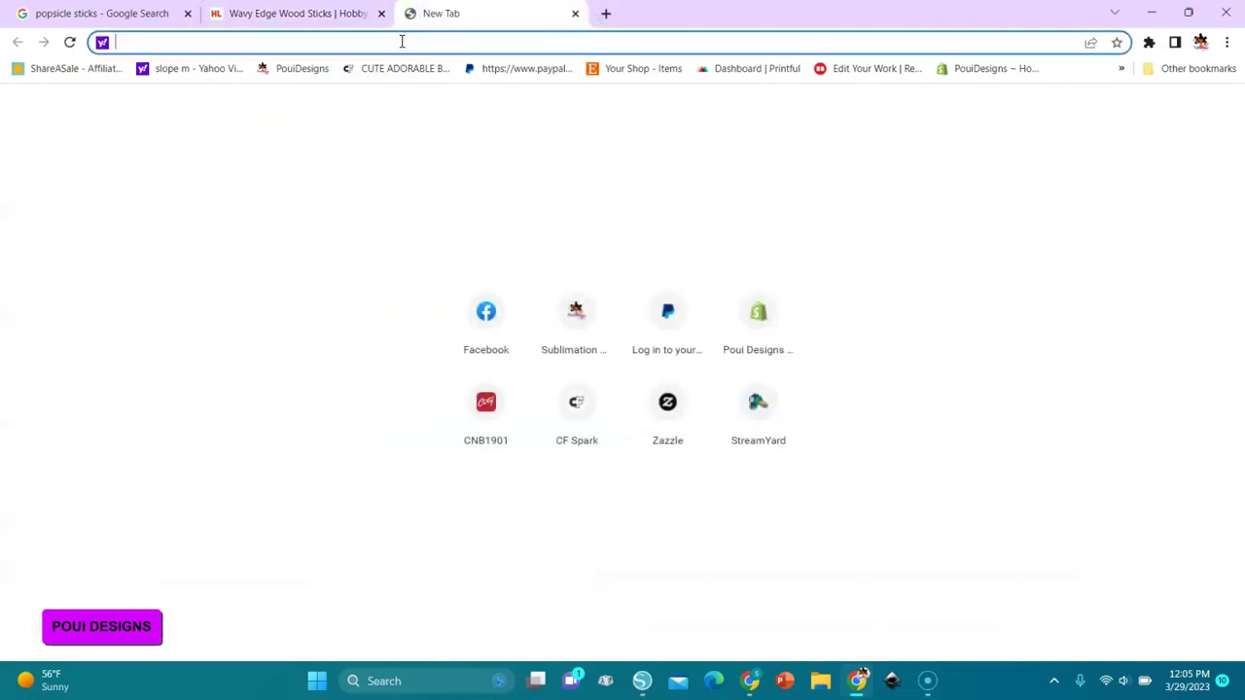
text(REmove.bg)
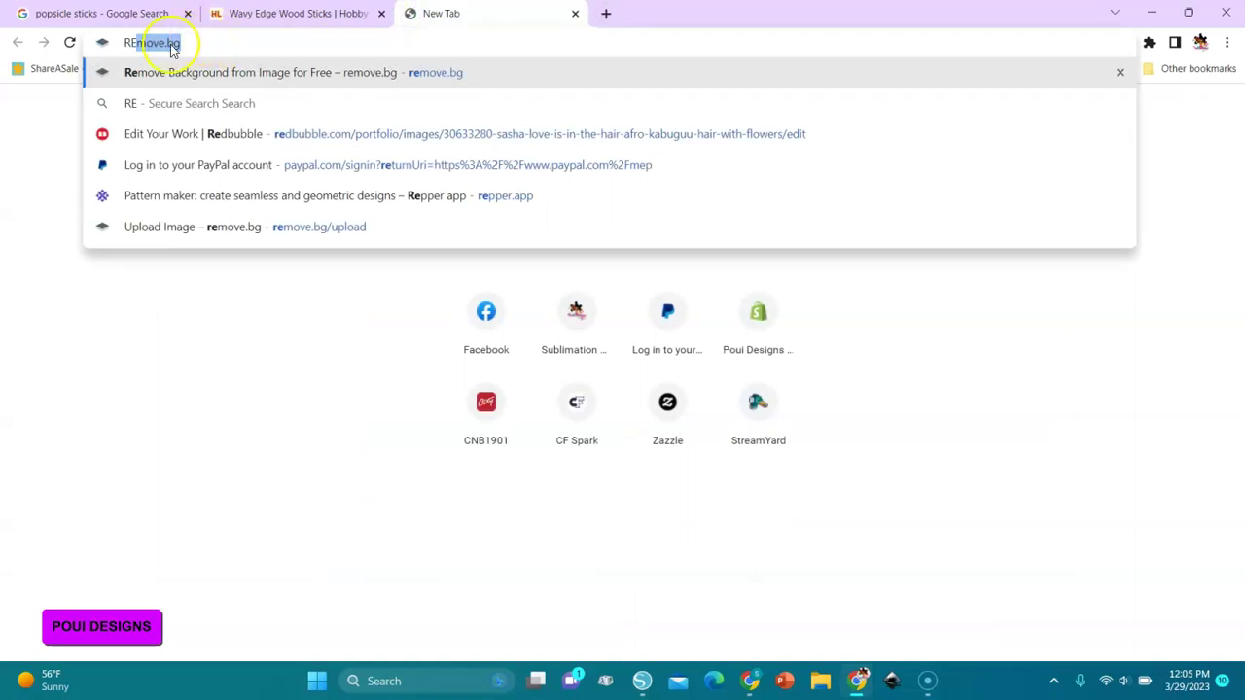
key(Return)
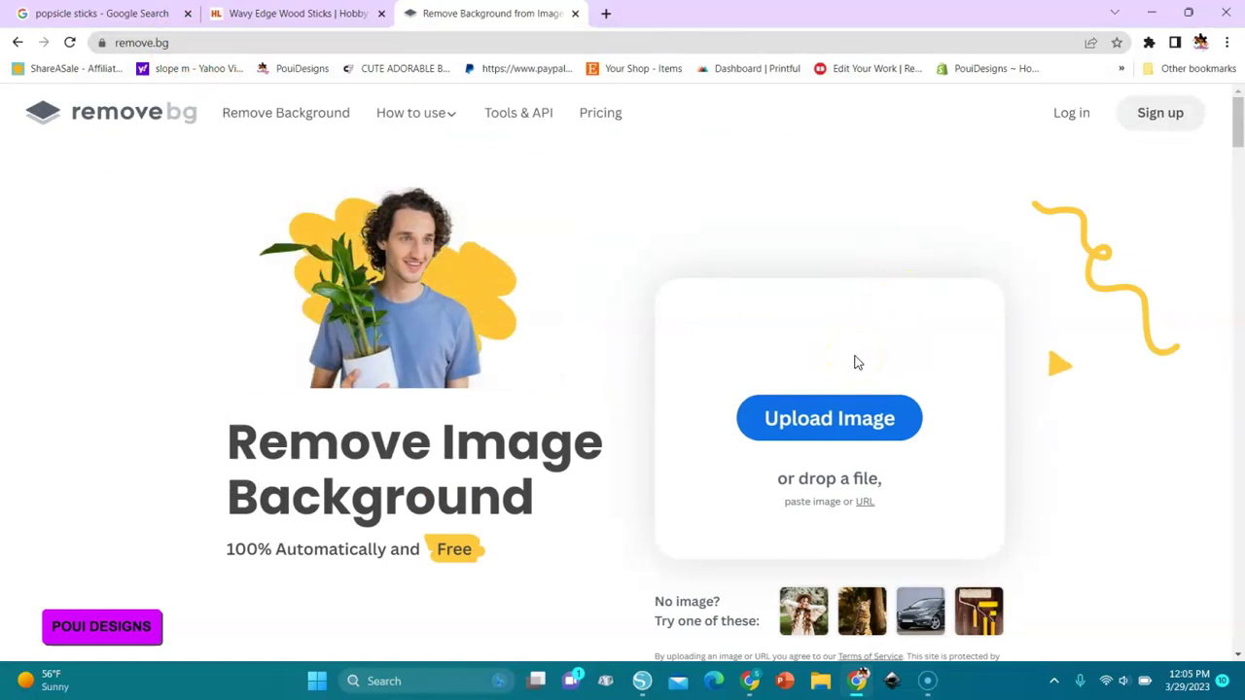
key(ctrl+v)
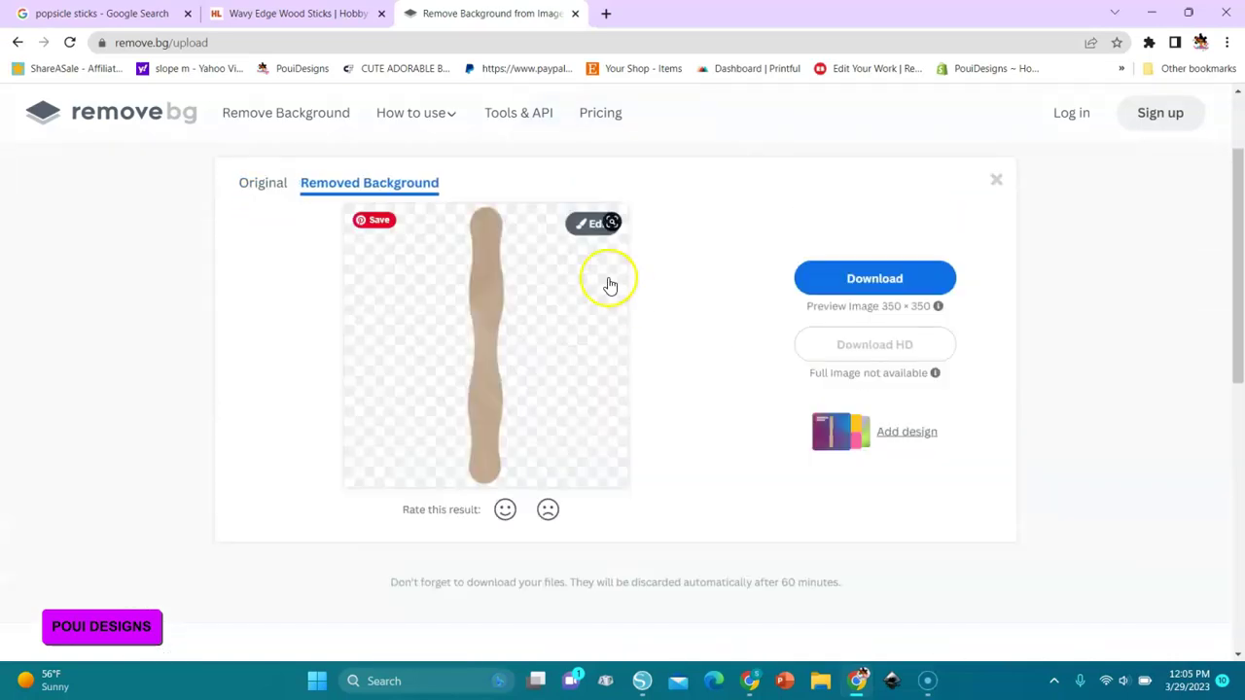
click(262, 189)
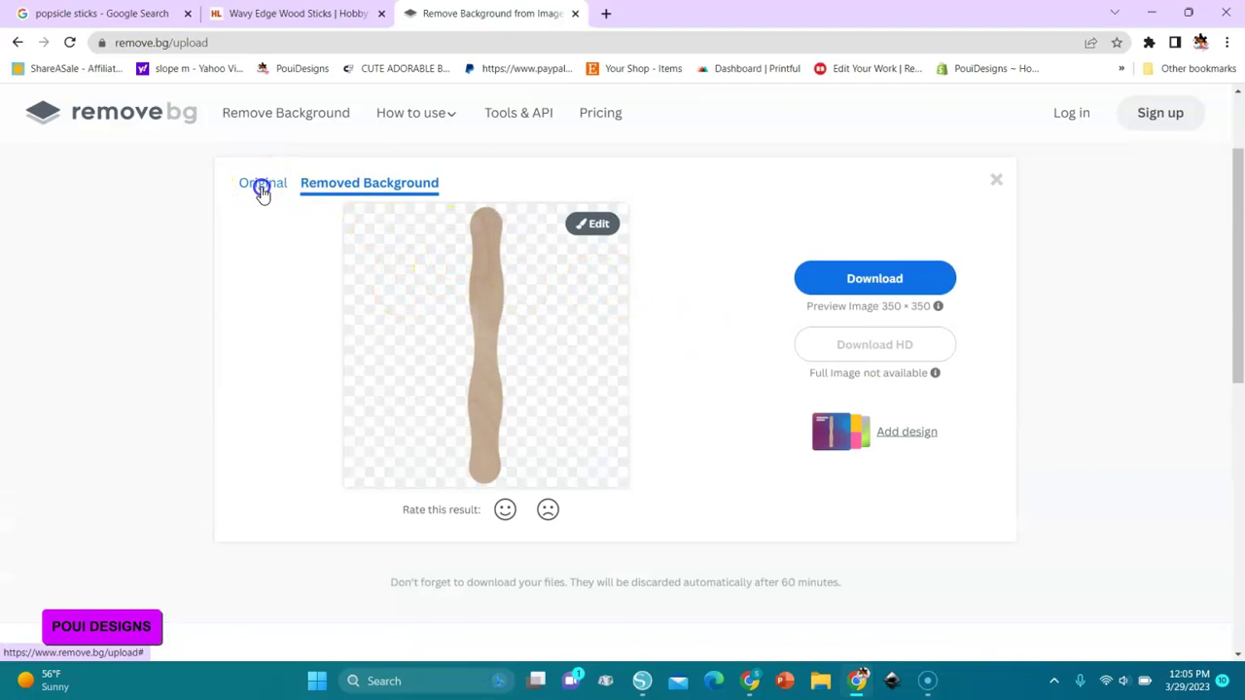
click(345, 185)
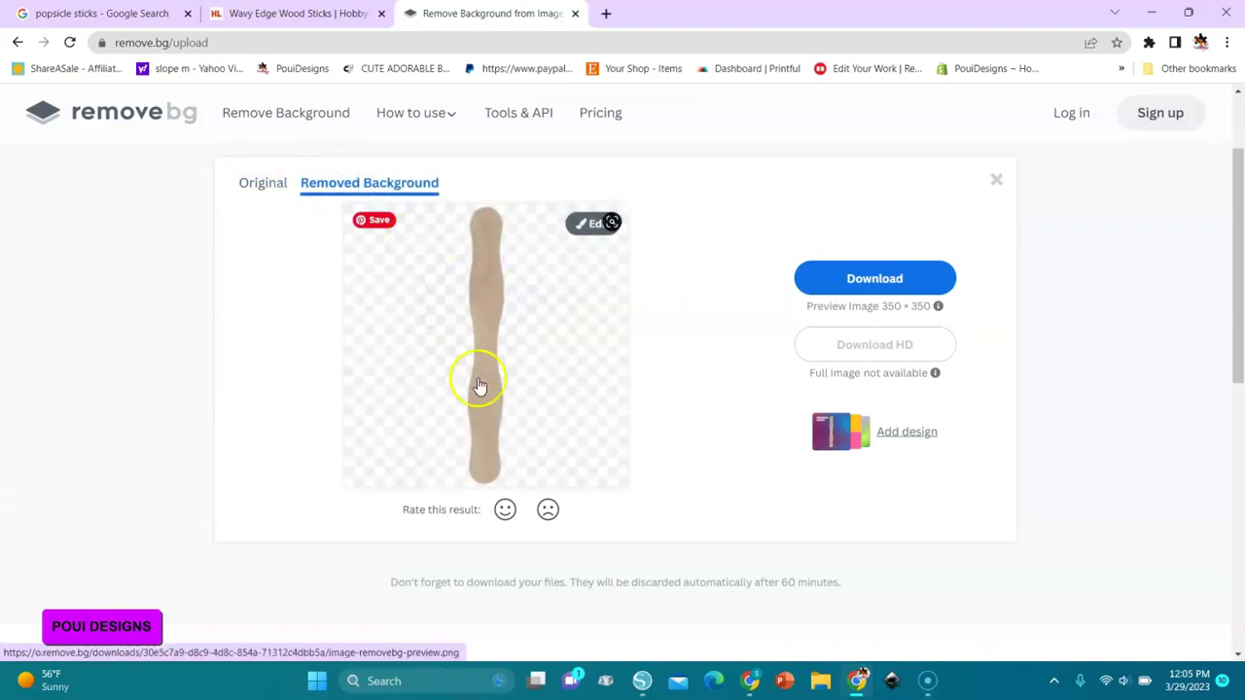
click(860, 280)
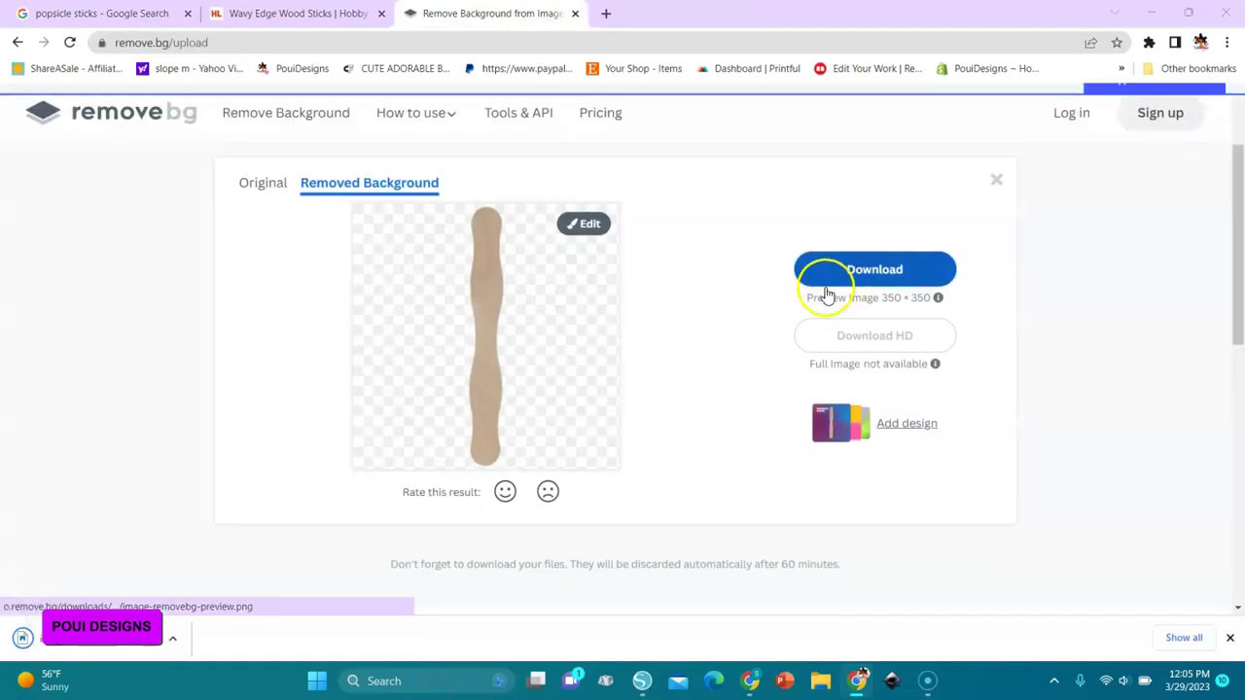
Step: Make sure PNG Autotrace is checked under Import in Silhouette Studio's Preferences
click(643, 681)
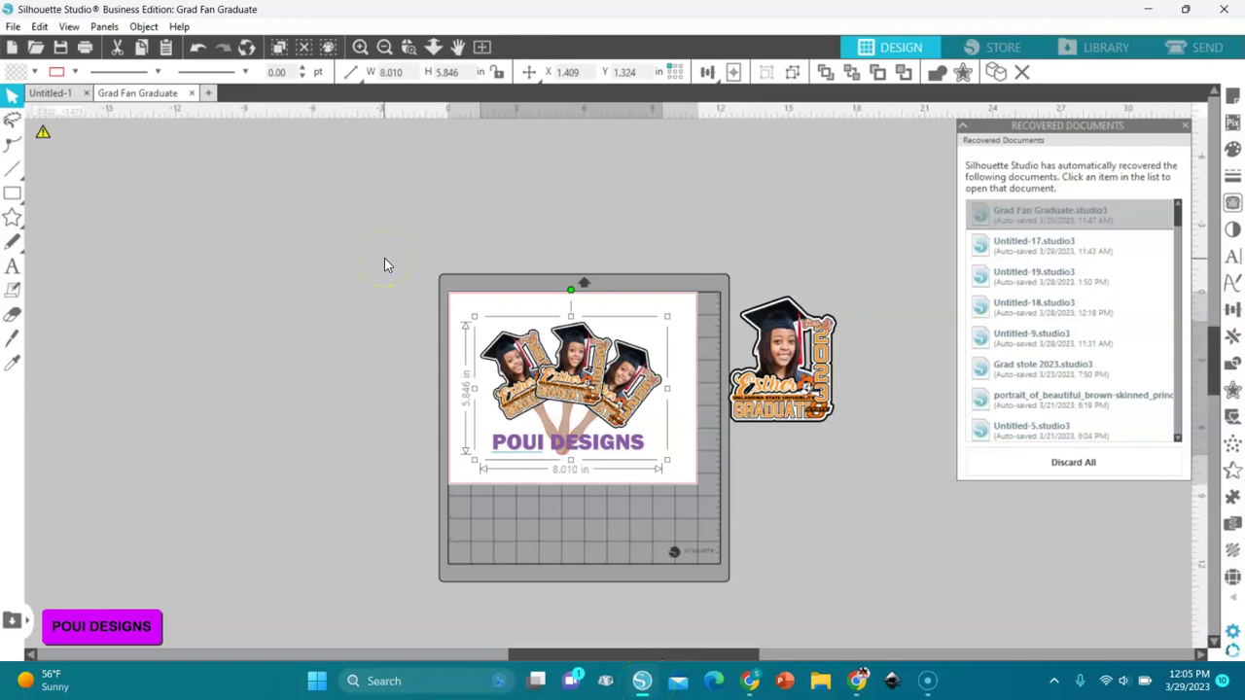
click(564, 414)
click(40, 28)
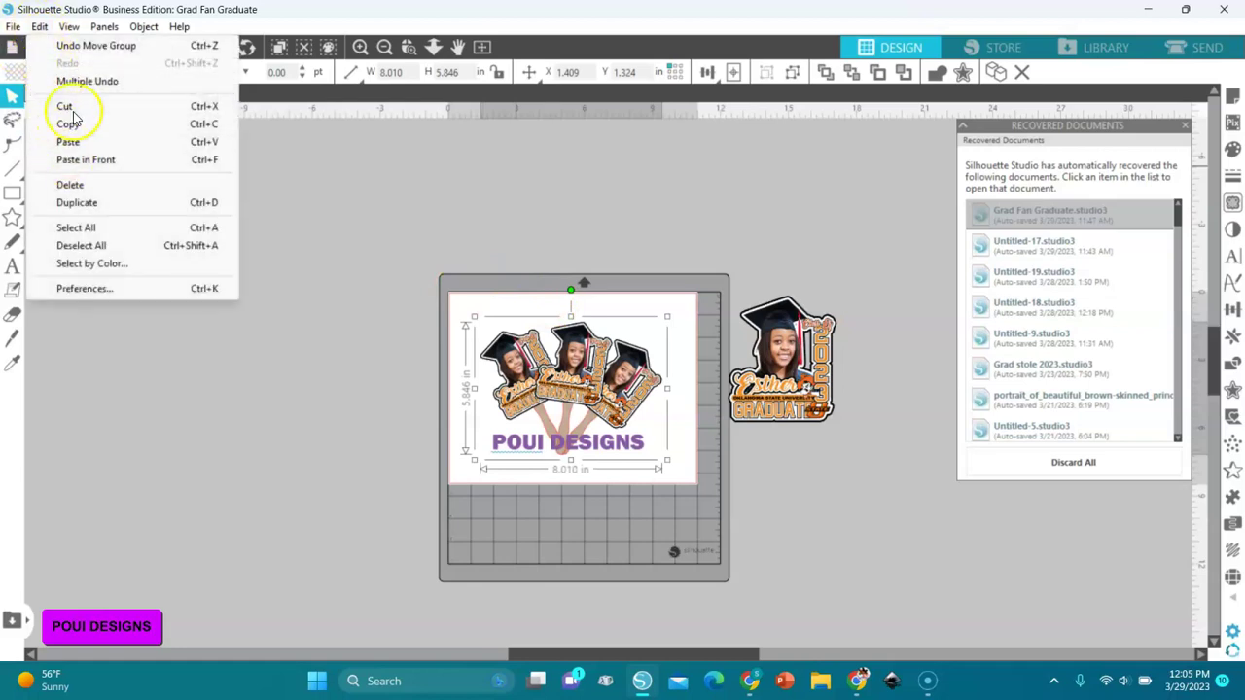
click(88, 289)
click(632, 171)
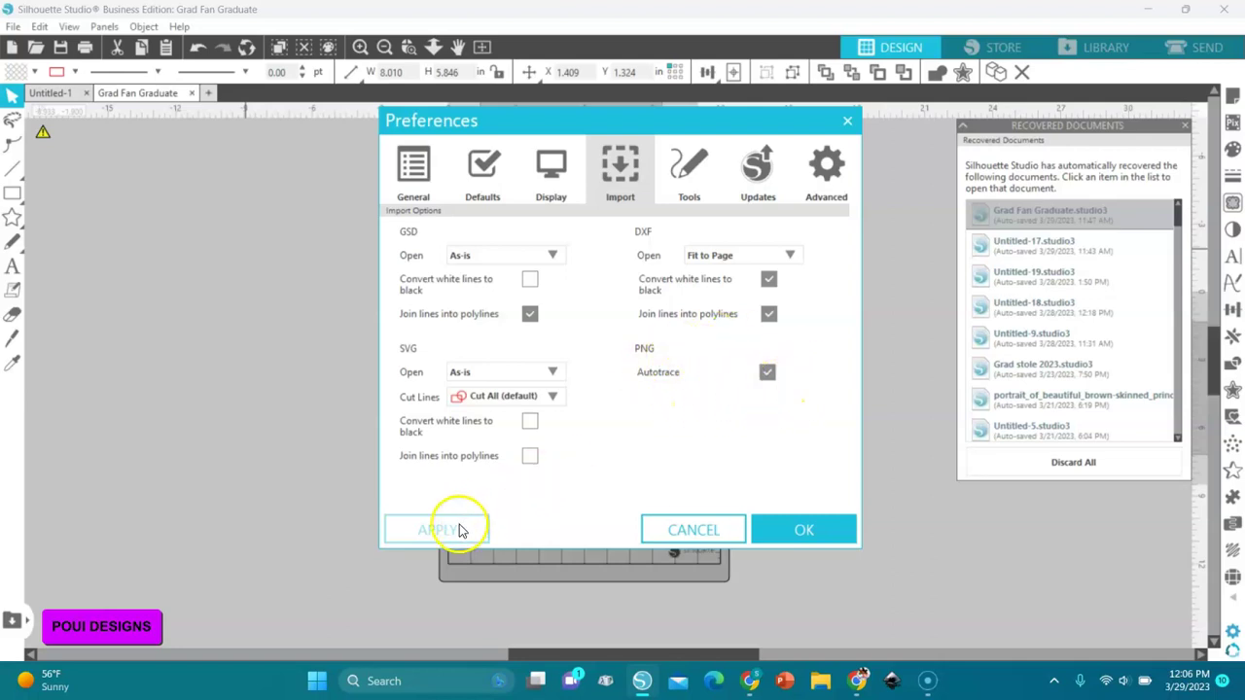
click(790, 531)
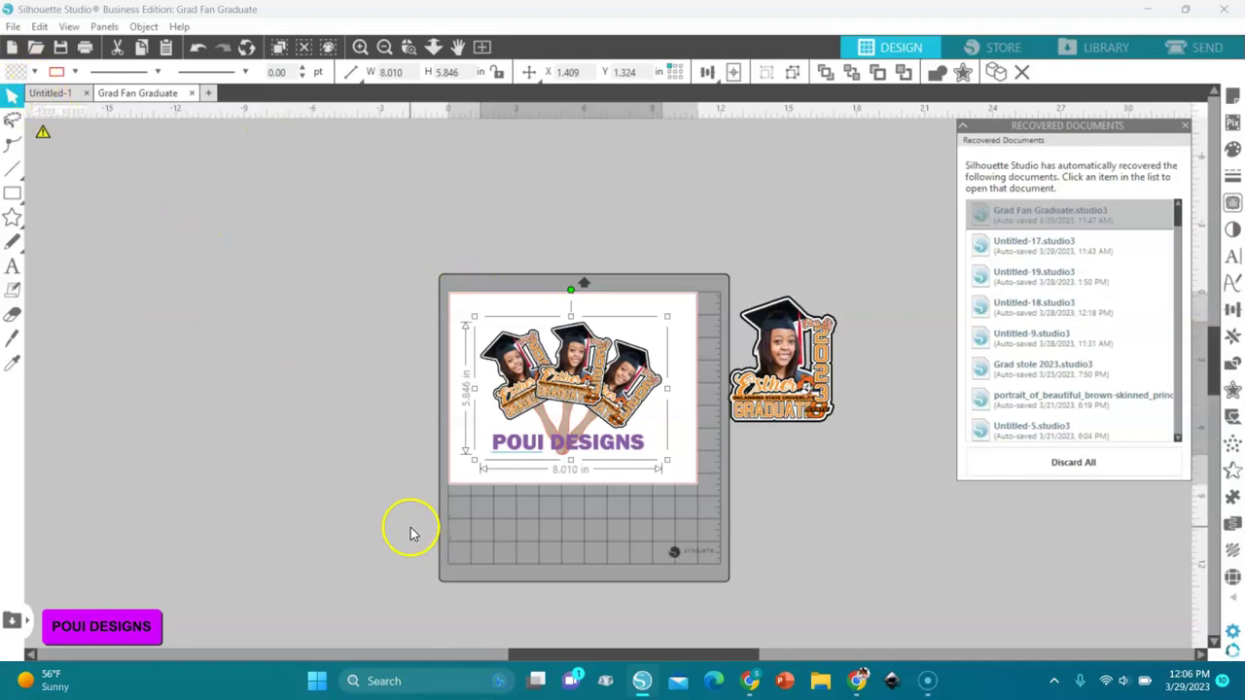
Step: Merge the downloaded transparent stick image into the graduation fan design
click(12, 26)
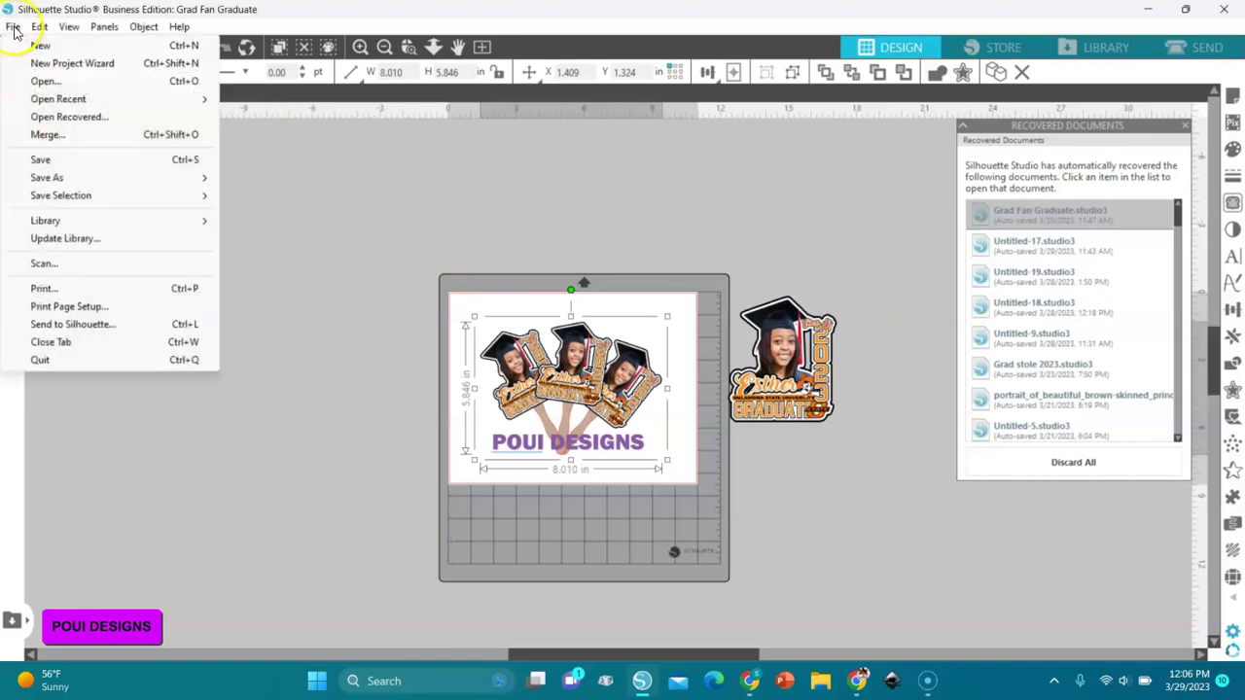
click(53, 139)
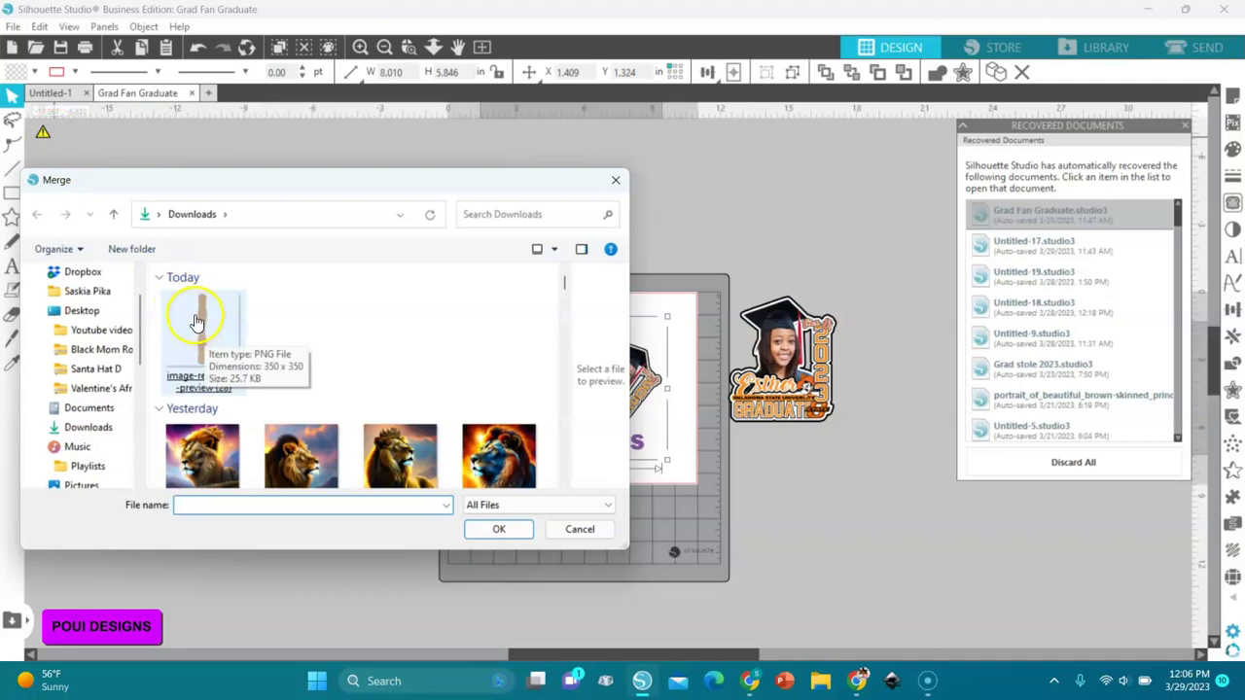
double_click(199, 327)
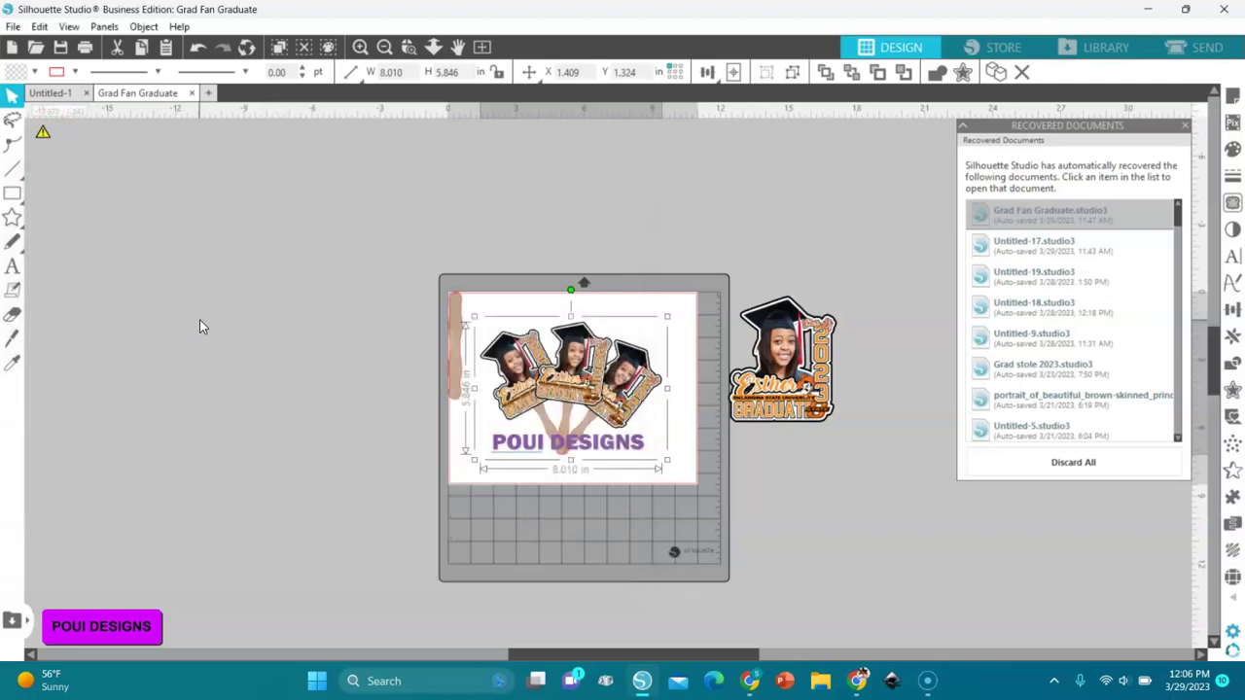
click(405, 353)
drag(453, 366, 337, 317)
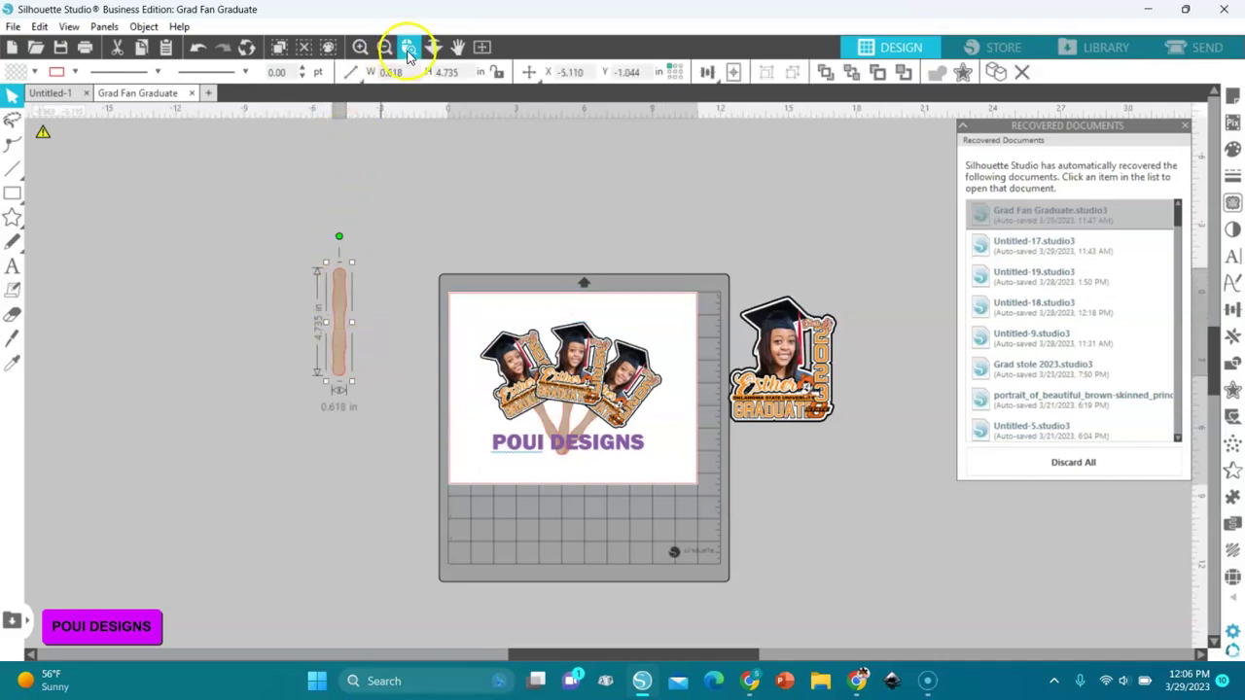
Step: Place the stick on the page's right side and move the fan group off-page left
click(408, 51)
click(345, 305)
click(345, 309)
drag(592, 408, 903, 436)
click(483, 48)
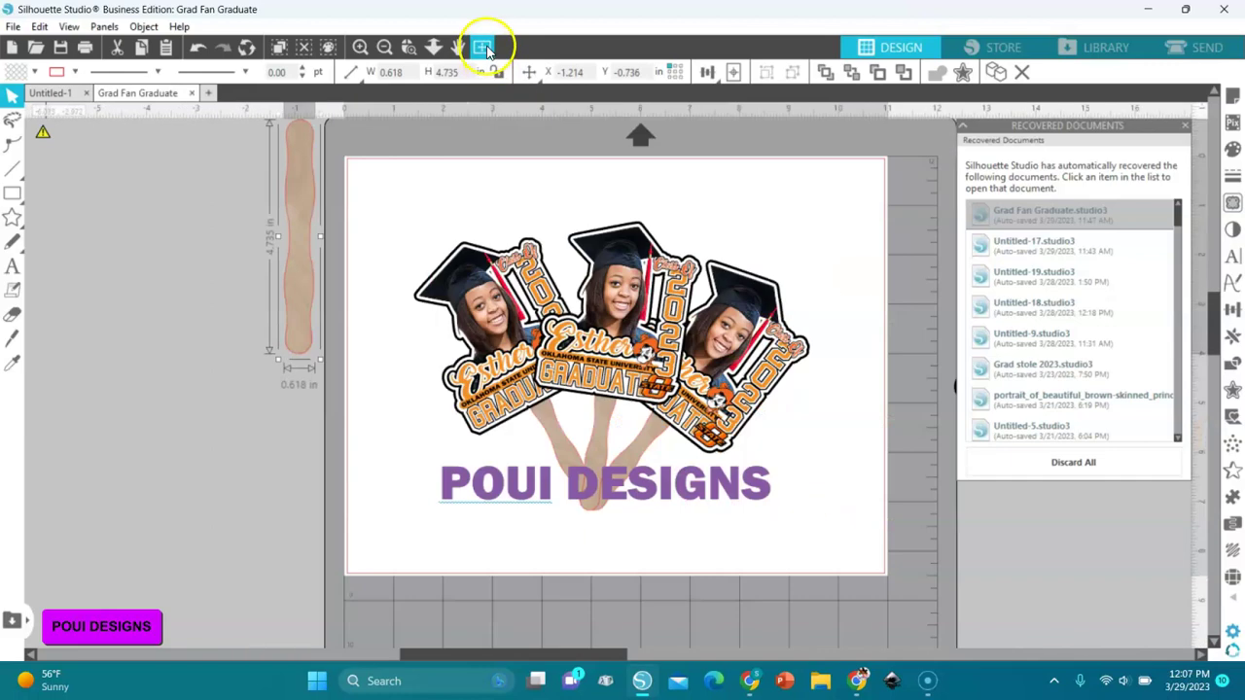
drag(298, 244, 828, 366)
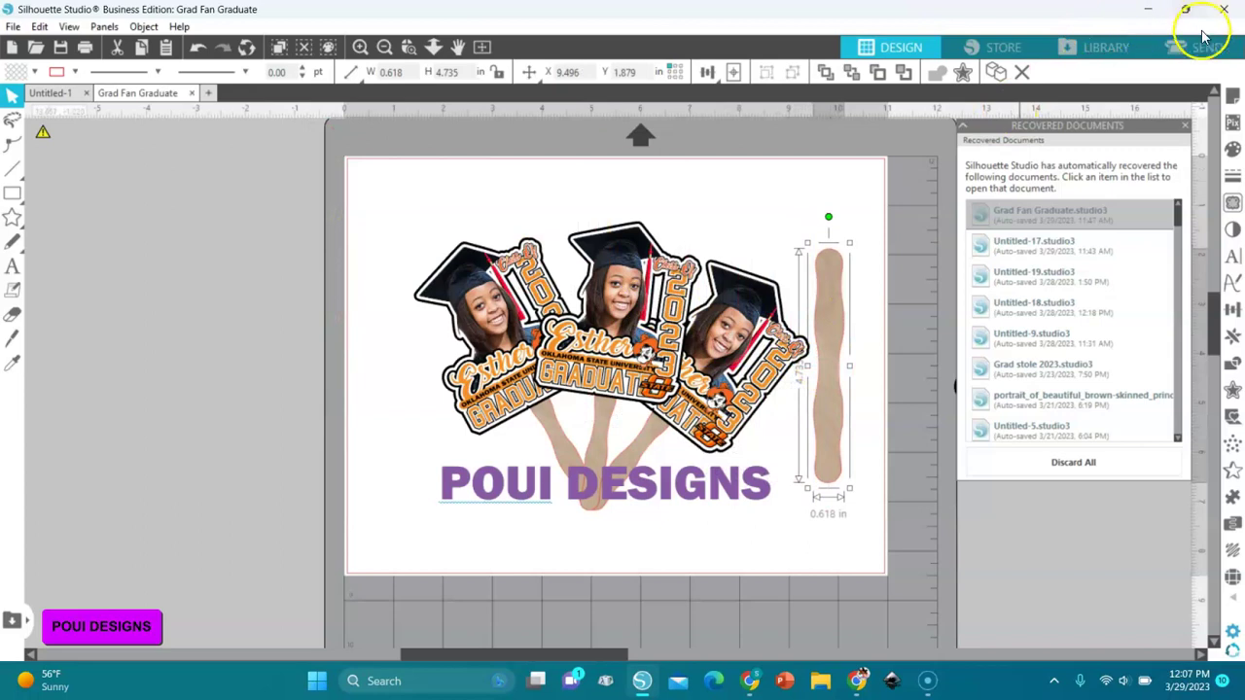
click(632, 326)
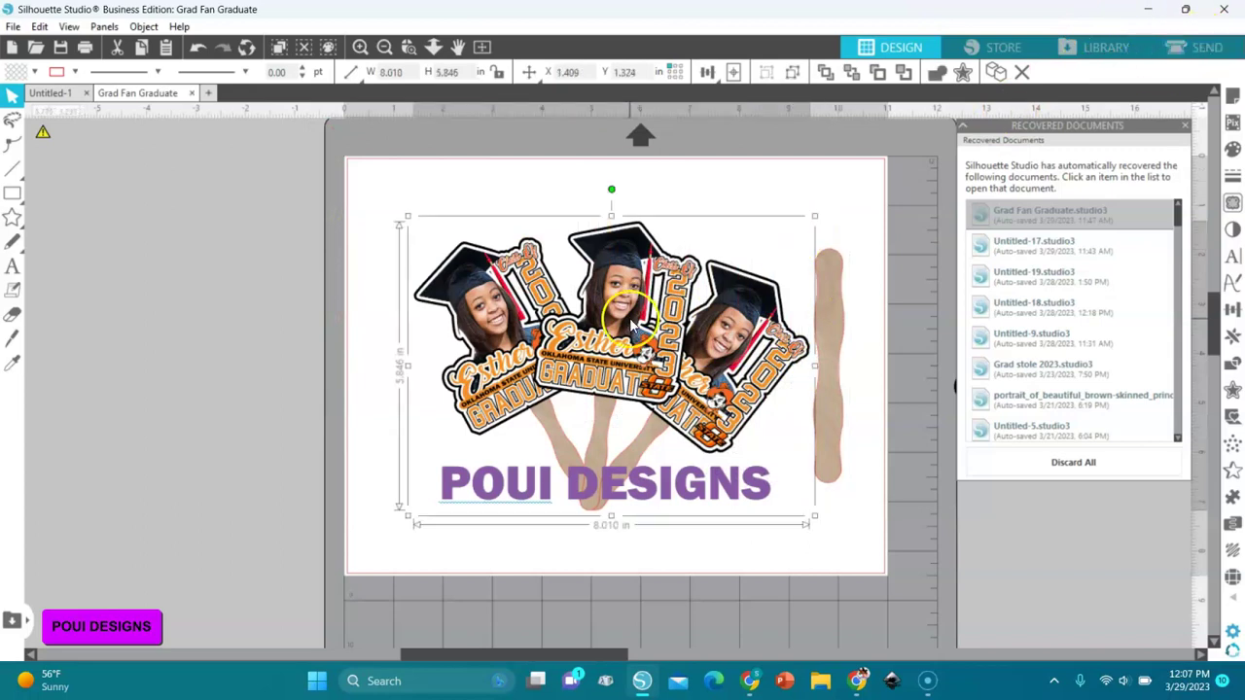
drag(632, 326, 120, 330)
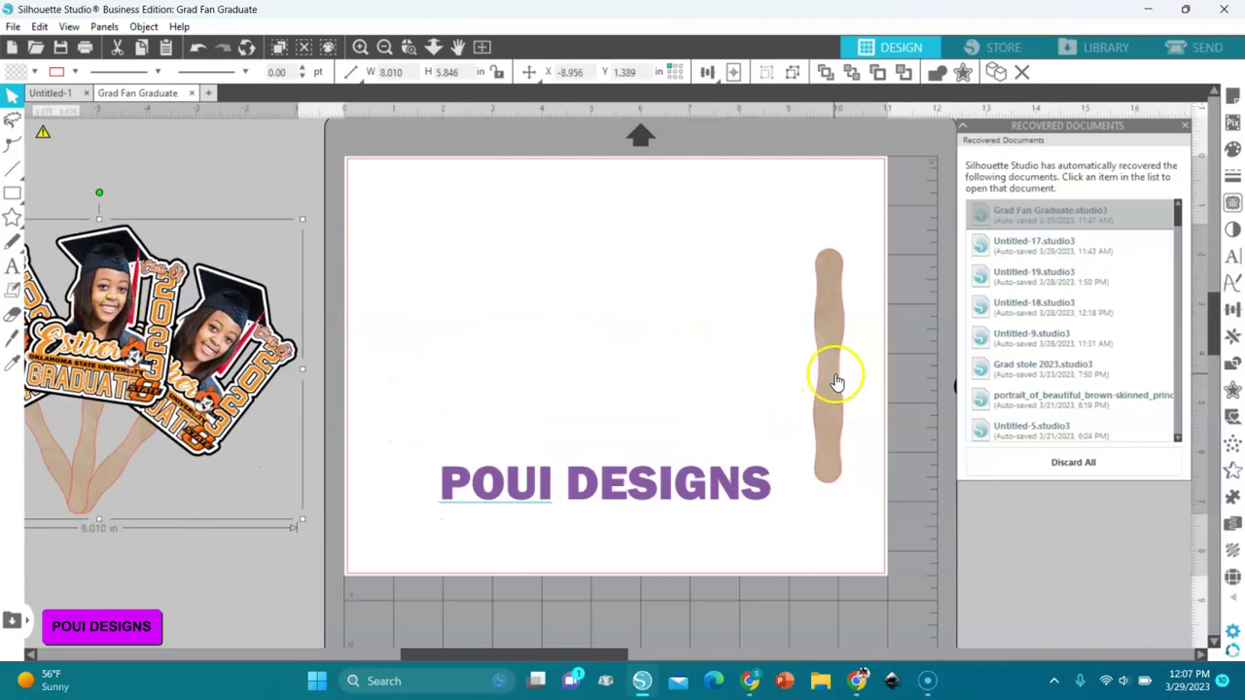
drag(841, 382, 711, 350)
Step: Delete the POUI DESIGNS text and shrink the stick to 0.420 × 3.220 in
click(1186, 48)
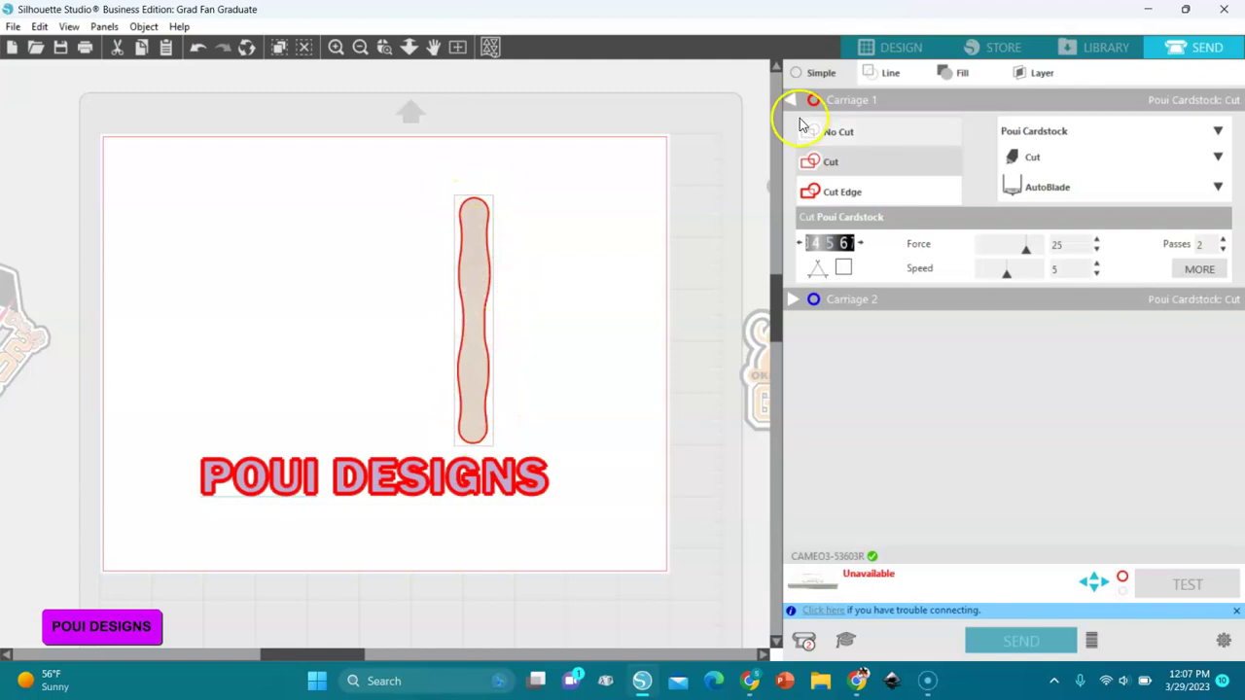
click(891, 47)
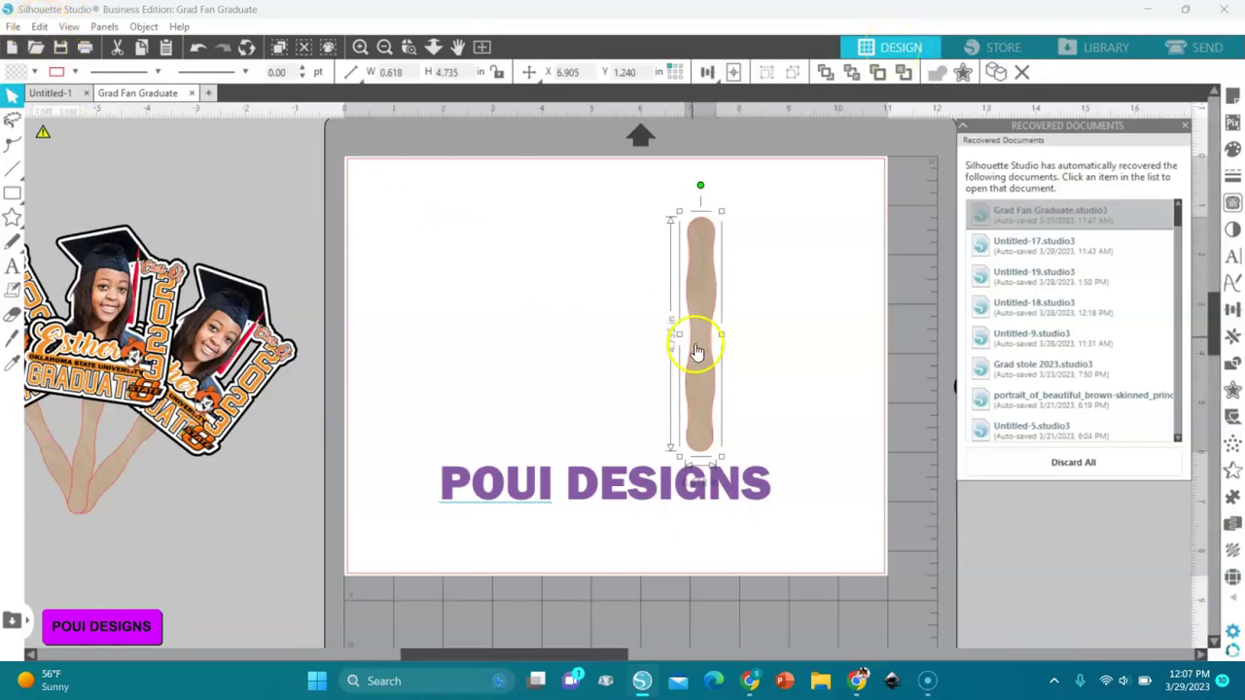
click(650, 488)
key(Delete)
scroll(653, 493, down, 2)
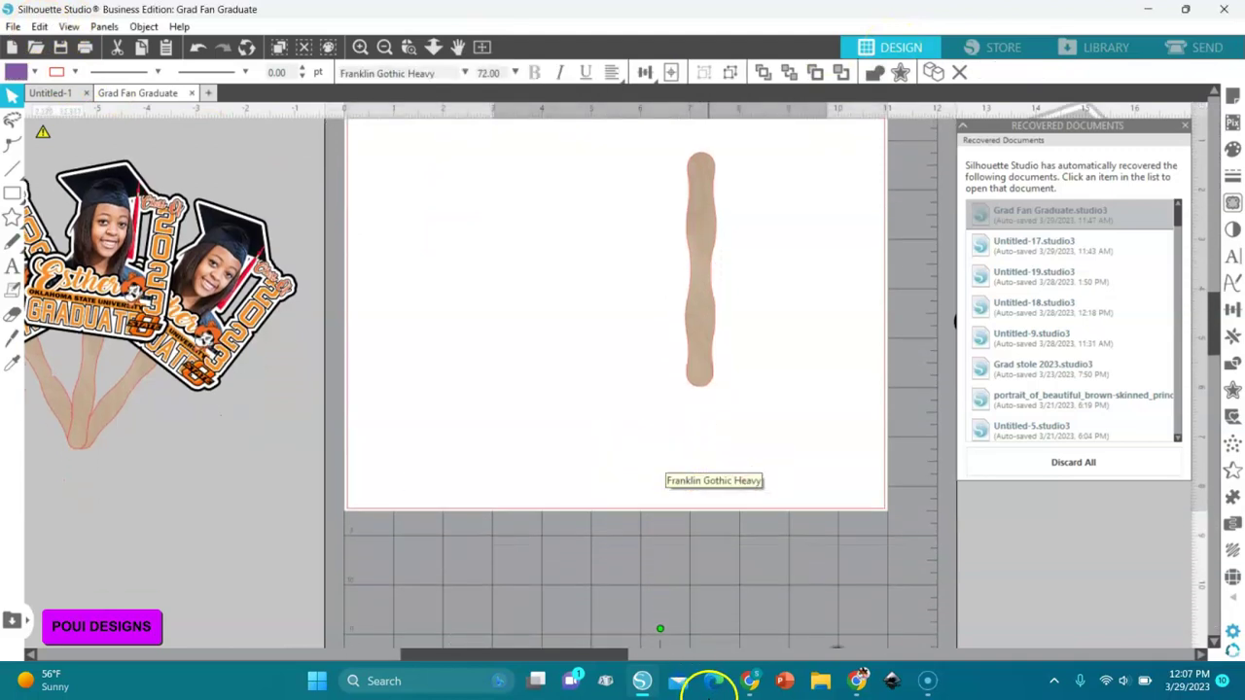
drag(706, 324, 573, 373)
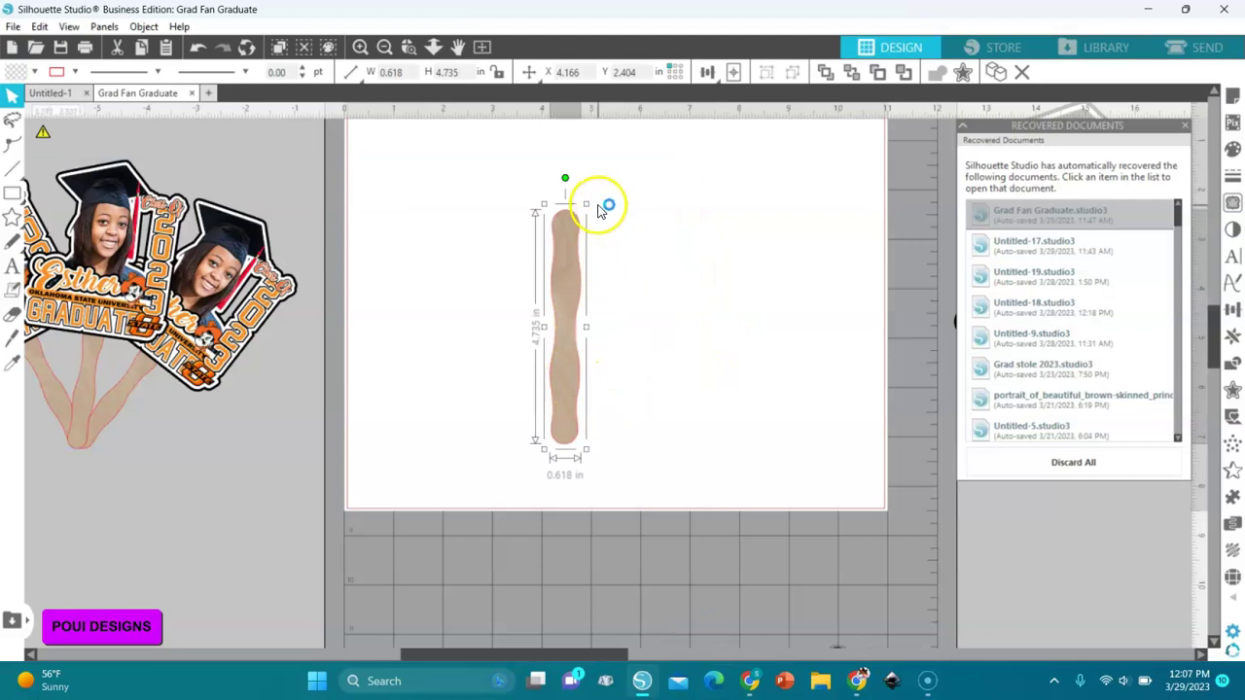
drag(585, 204, 574, 278)
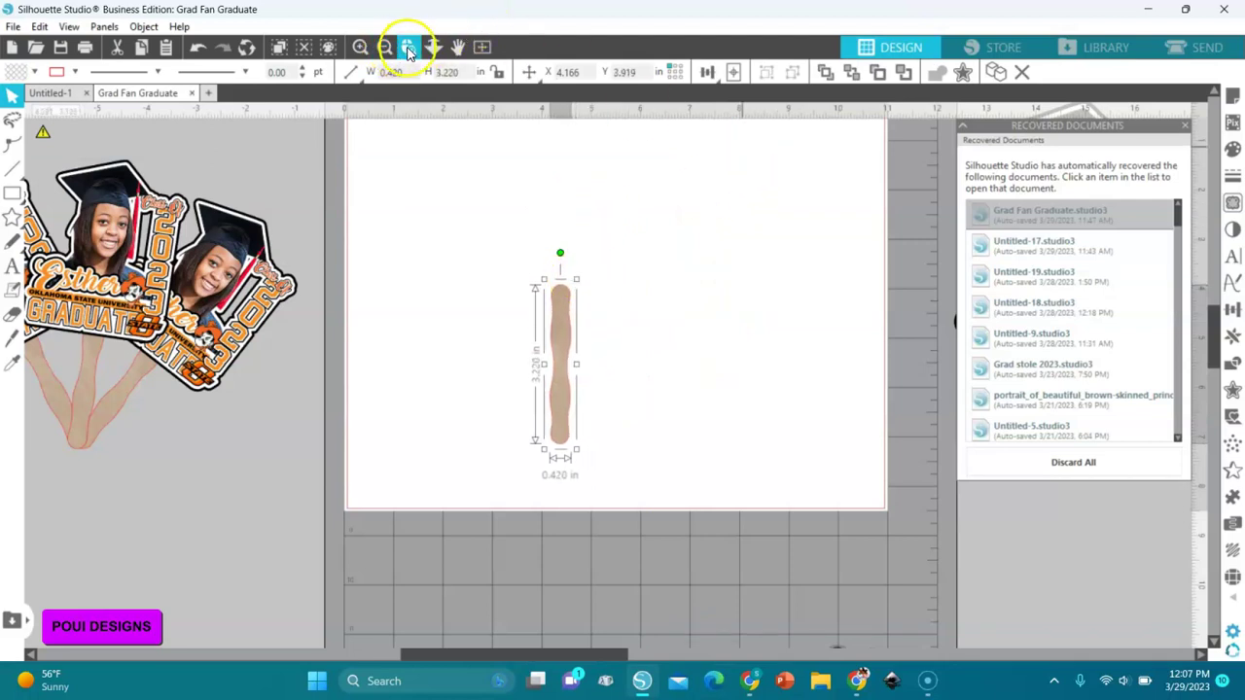
Step: Move one graduate graphic onto the page and scale it to 2.803 × 3.260 in
click(484, 46)
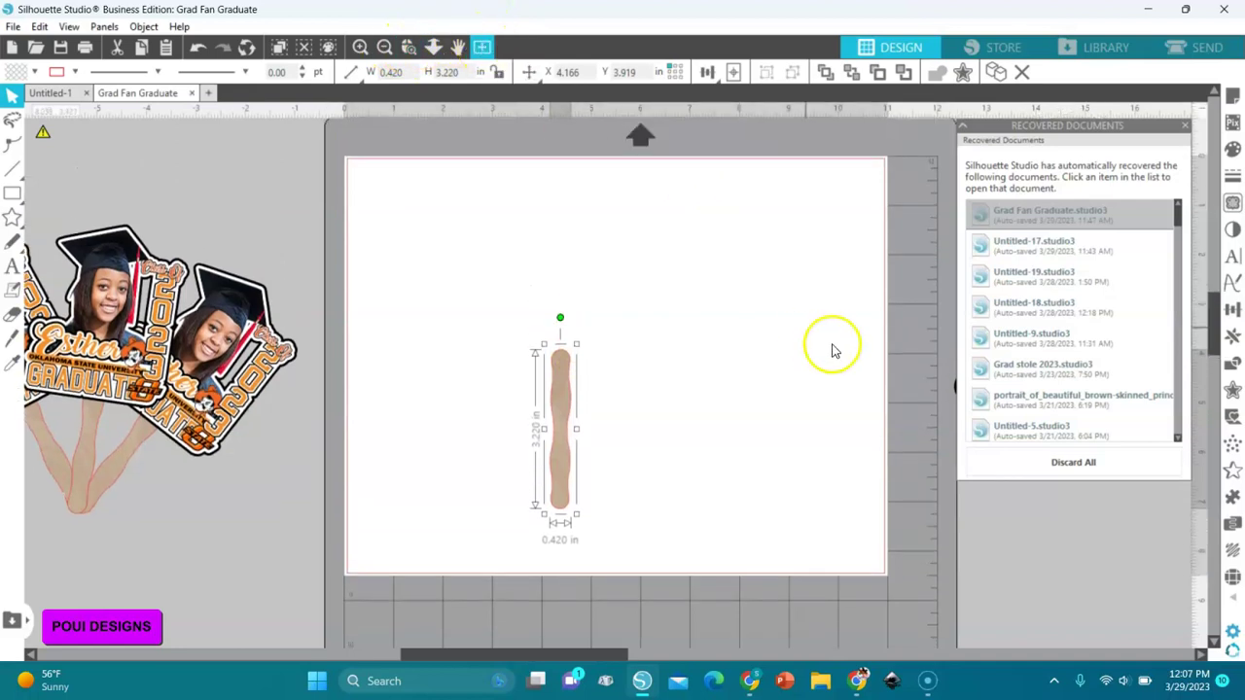
click(1186, 124)
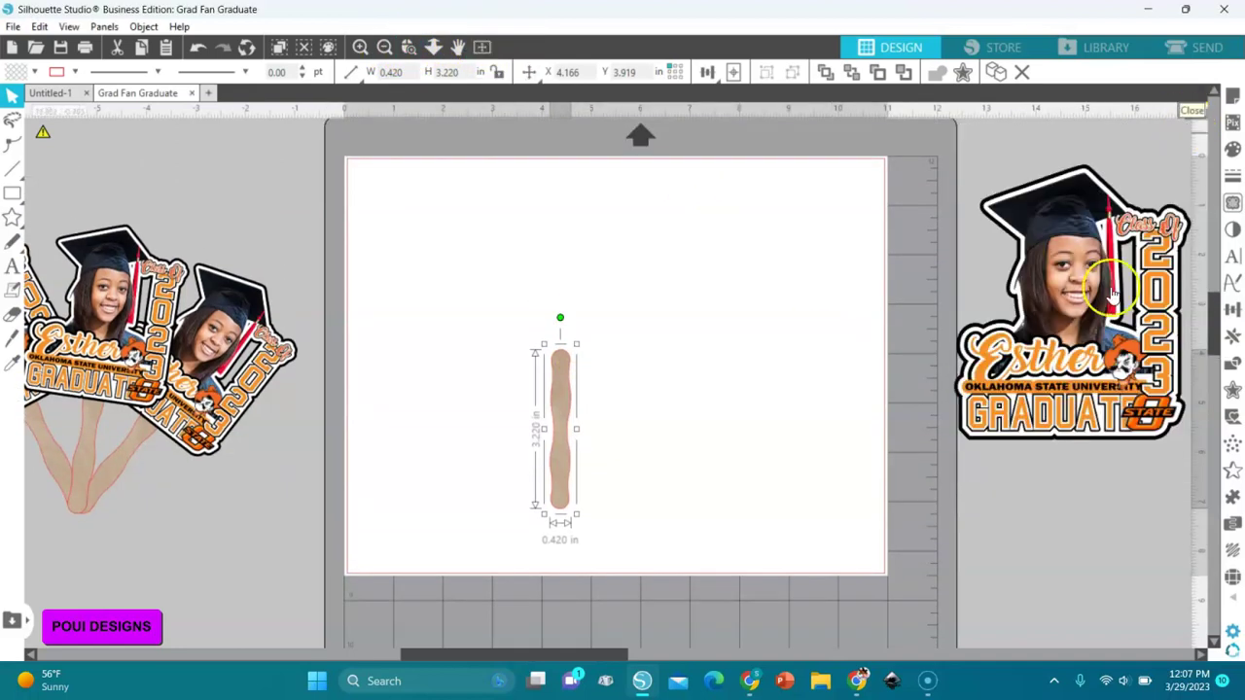
click(1089, 330)
drag(1089, 330, 834, 403)
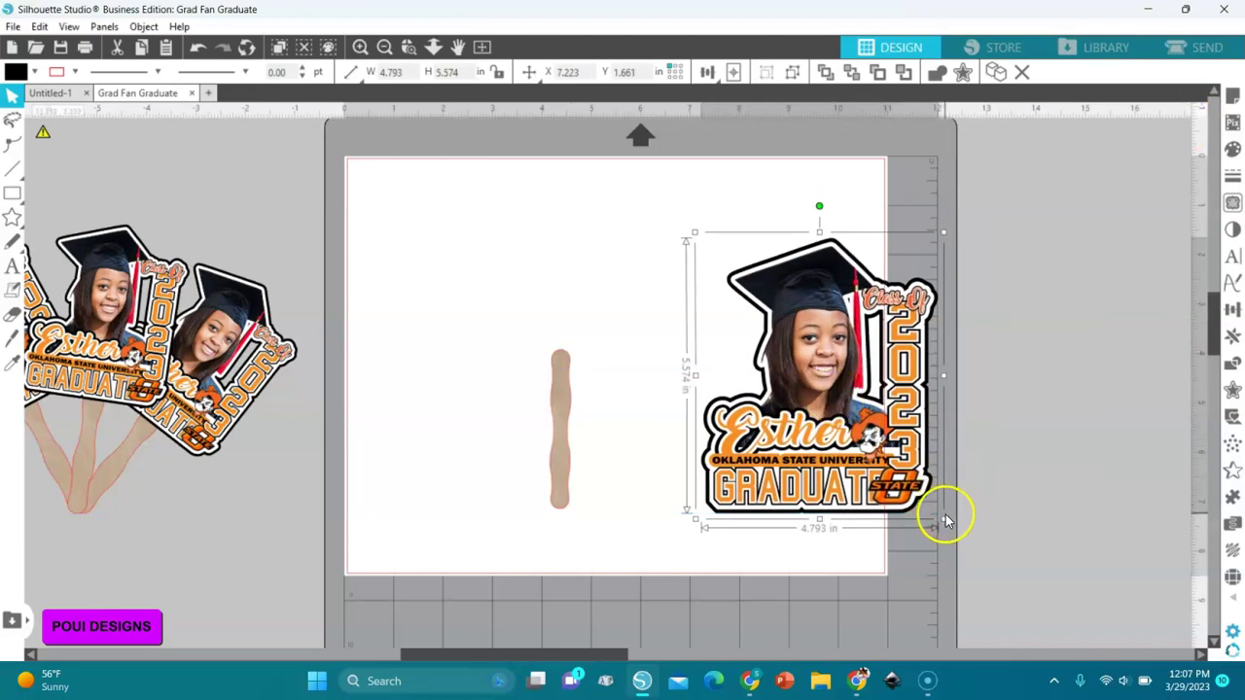
drag(943, 518, 857, 405)
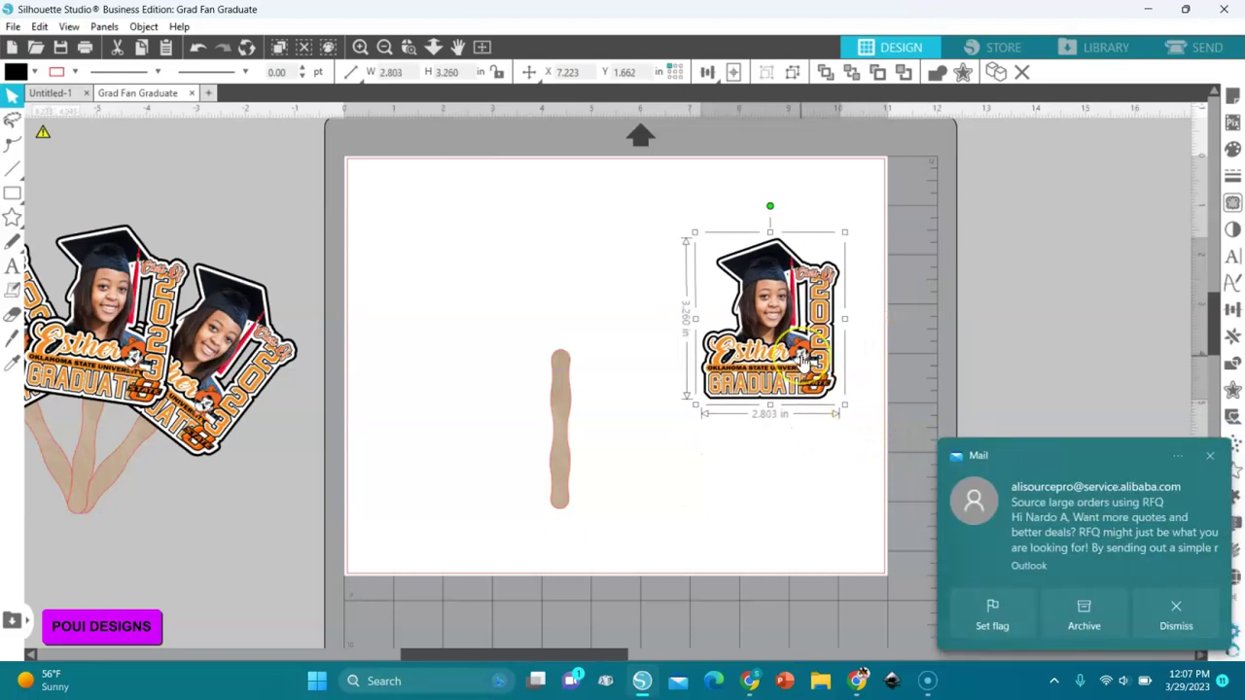
Step: Overlap the graduate graphic on the stick's top and Align Center the two
click(1207, 454)
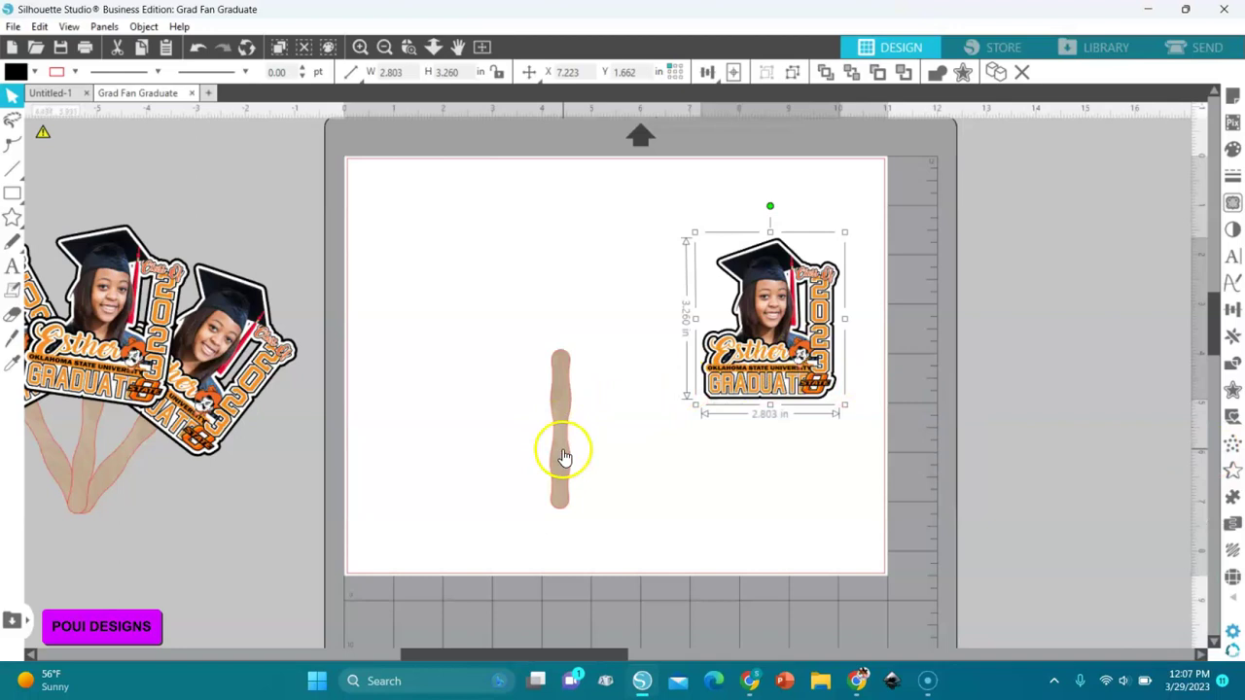
drag(564, 457, 564, 500)
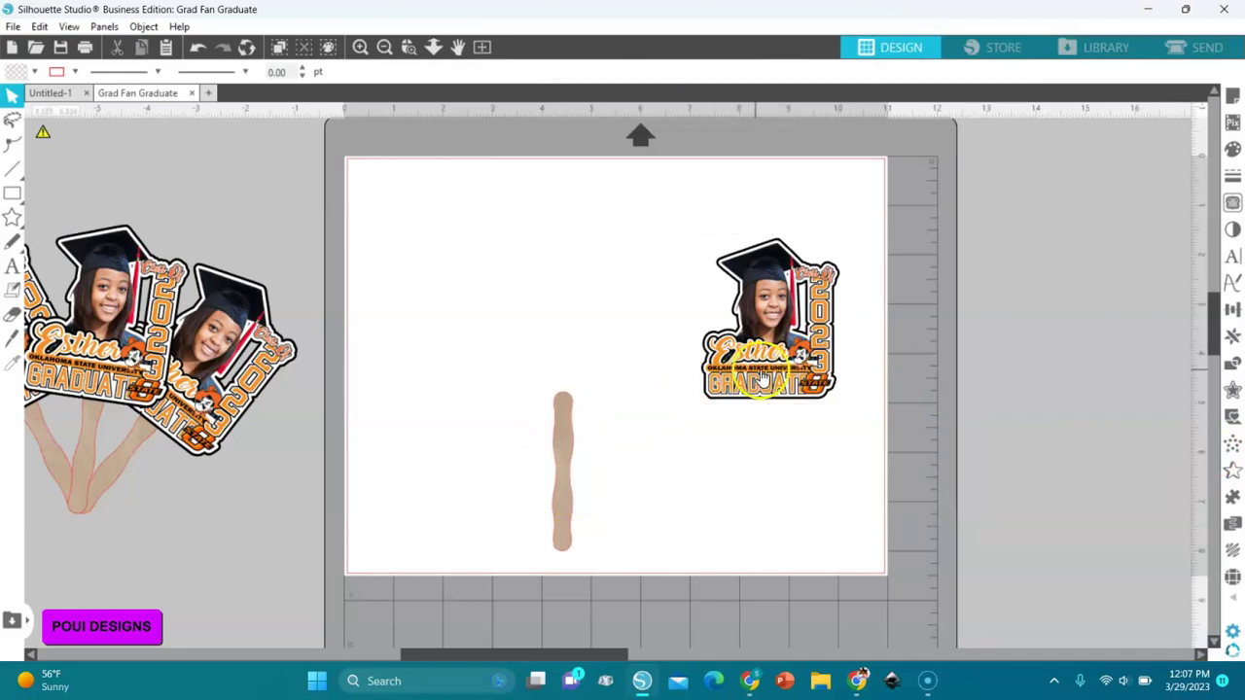
drag(548, 442, 557, 419)
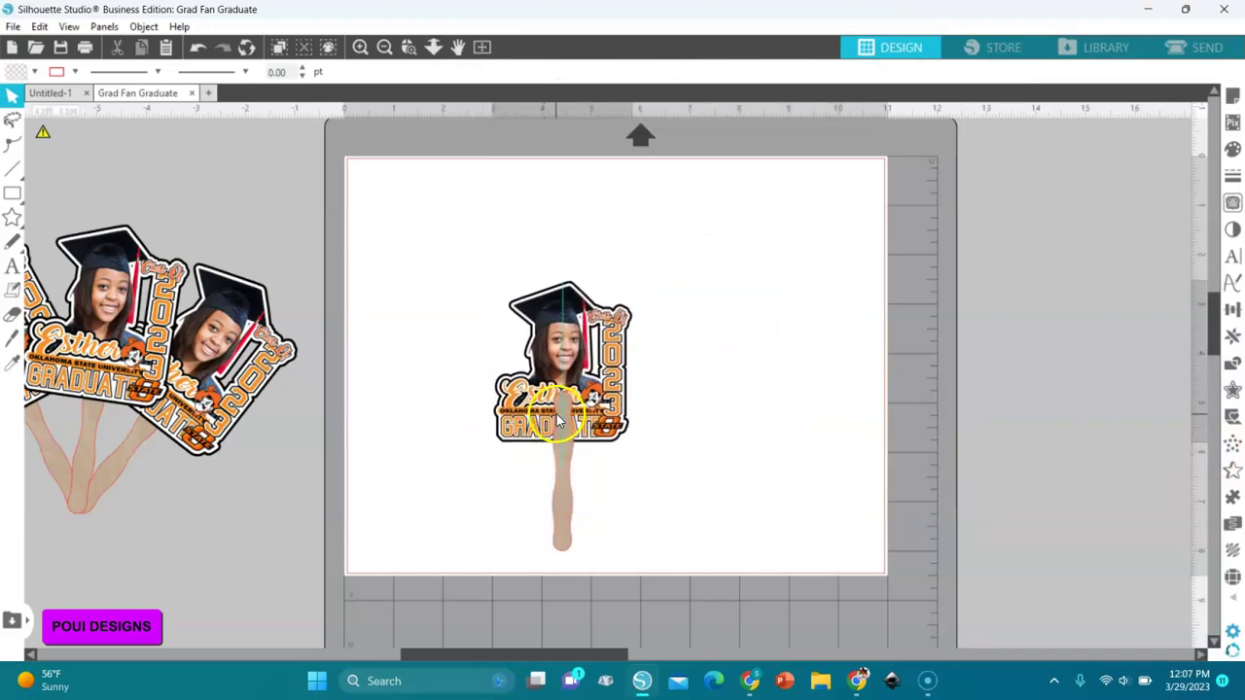
click(566, 483)
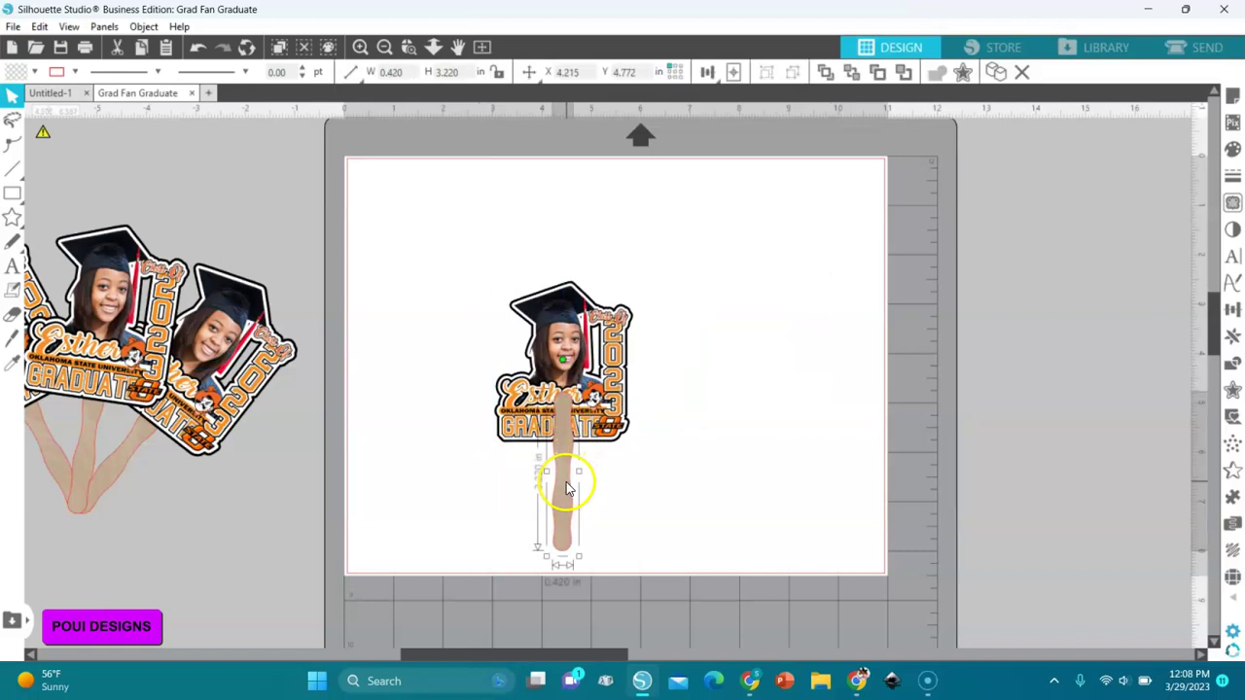
shift+click(605, 389)
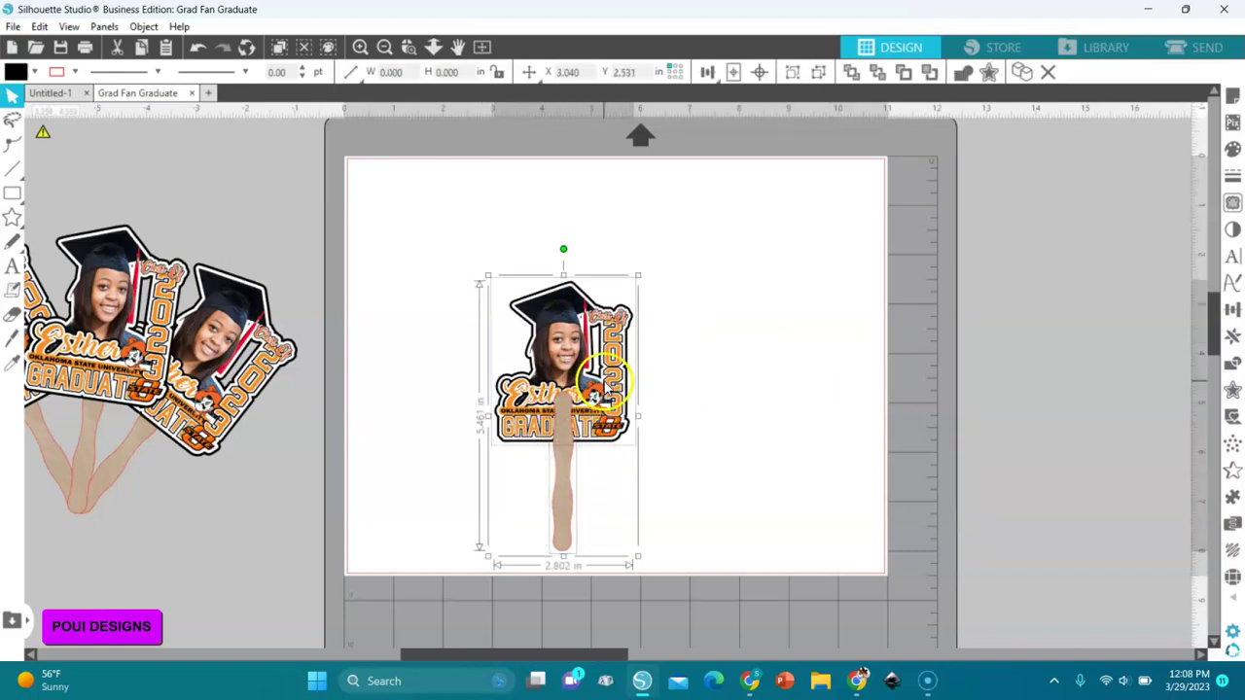
click(706, 72)
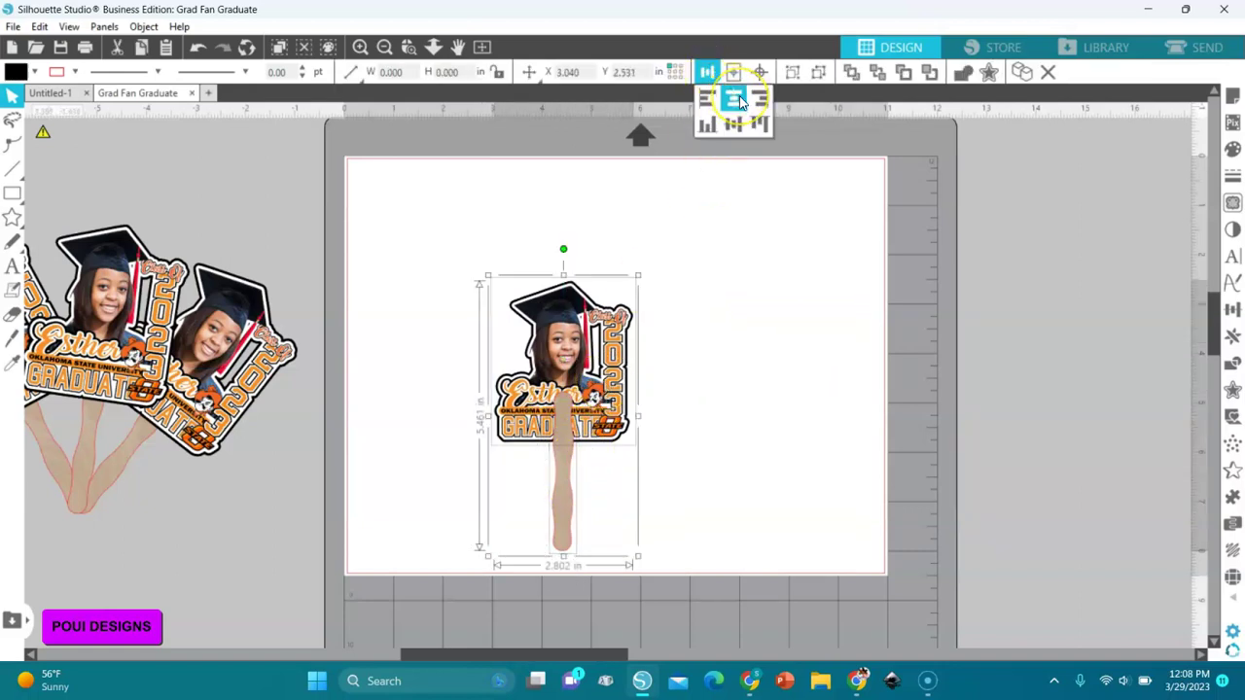
click(735, 99)
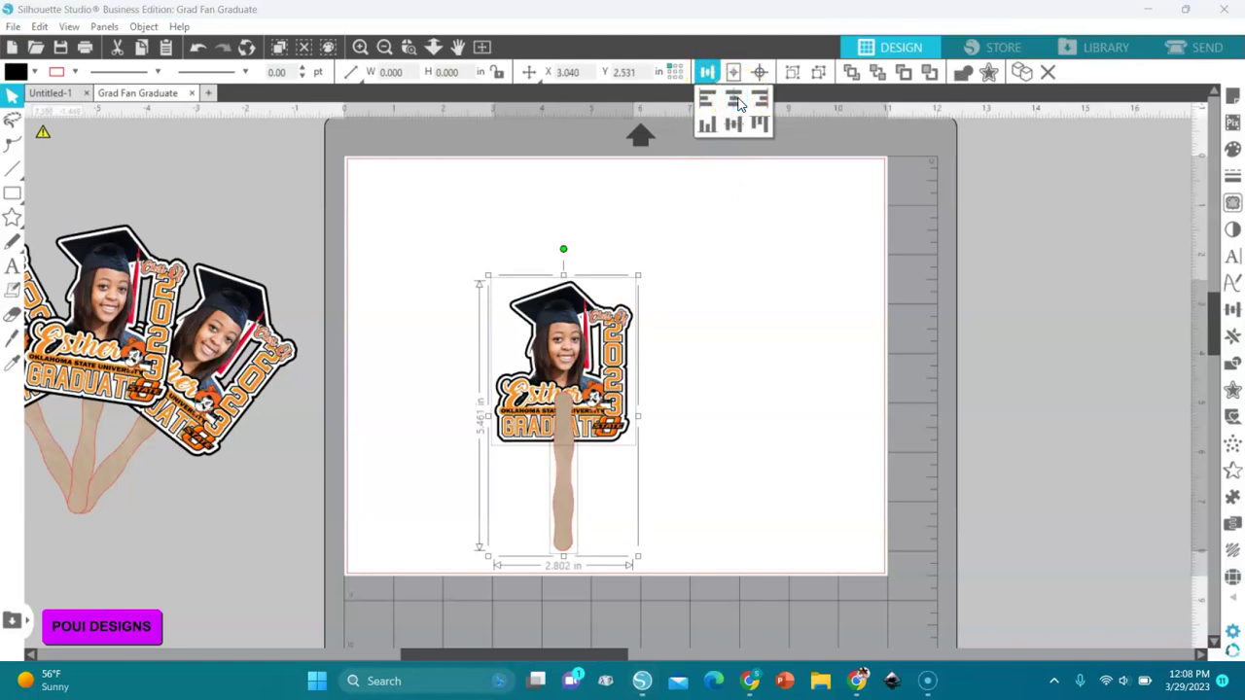
click(719, 338)
click(715, 350)
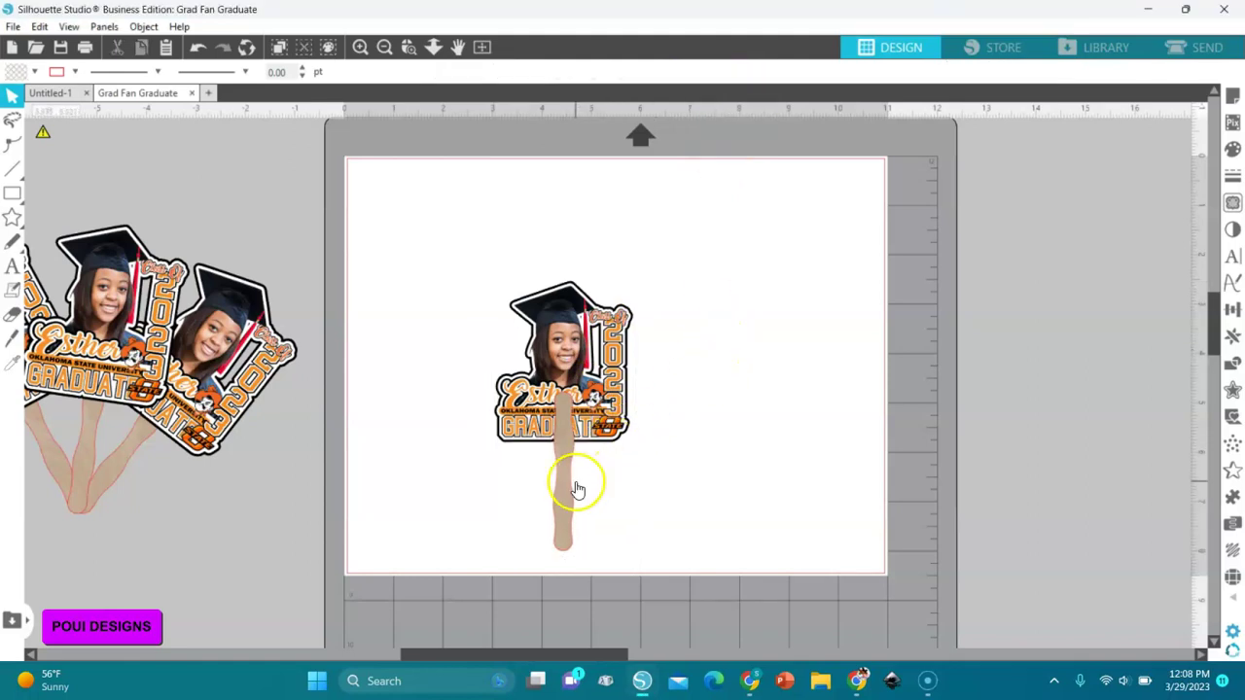
click(565, 494)
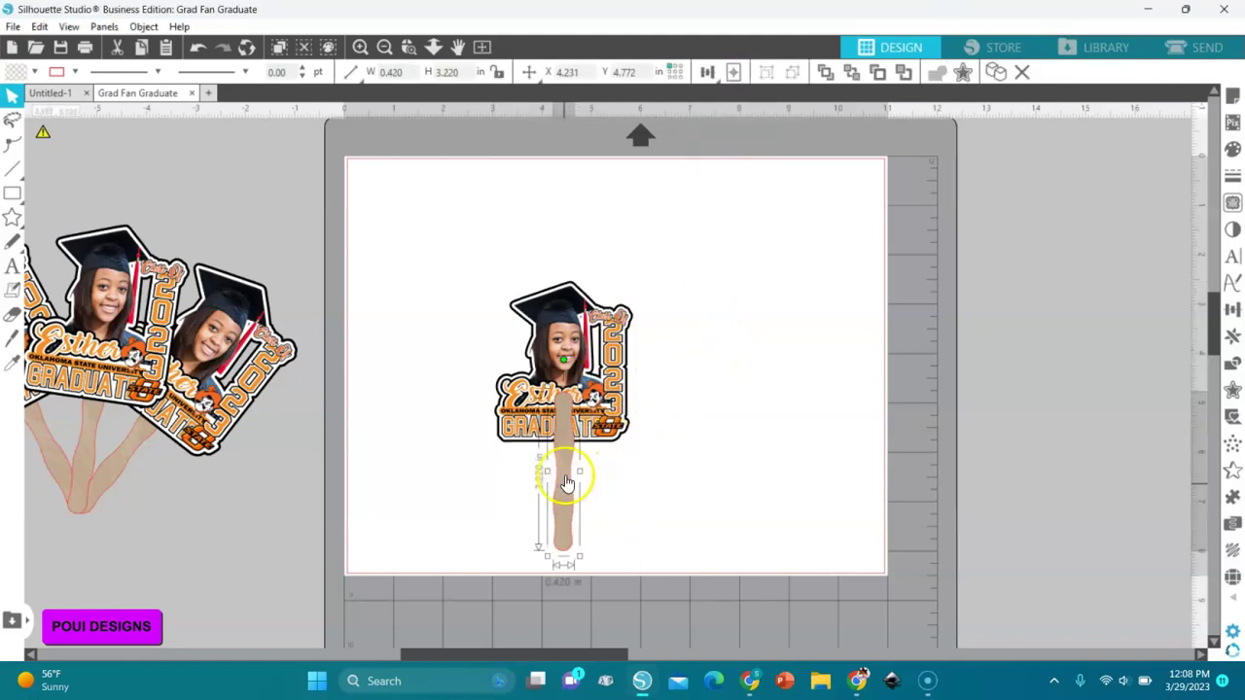
Step: Send the stick behind the graphic and move the pair to X 3.827, Y 1.582
click(852, 75)
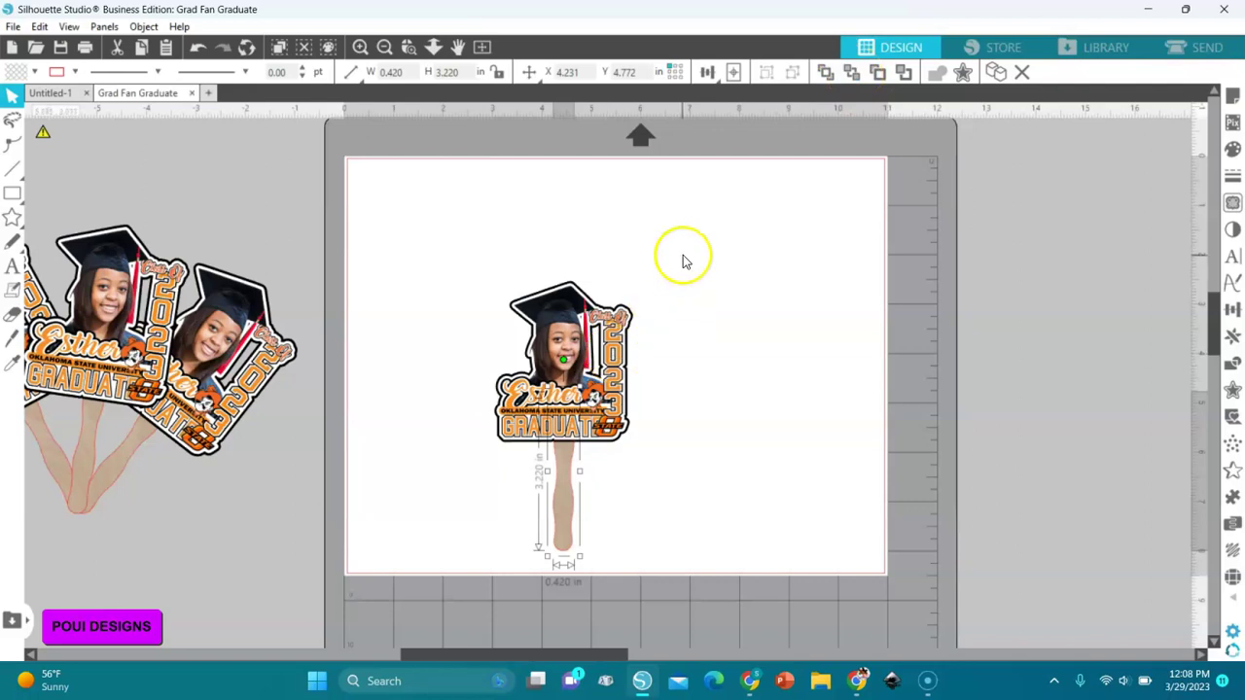
drag(683, 259, 439, 569)
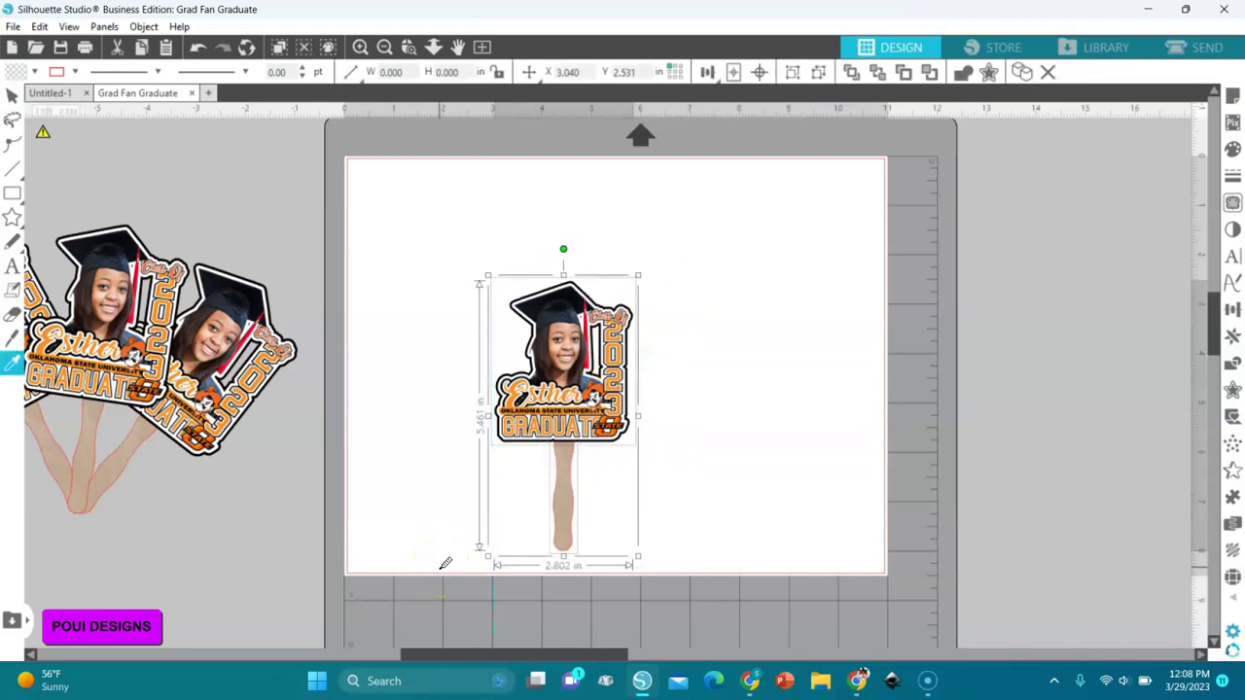
key(Escape)
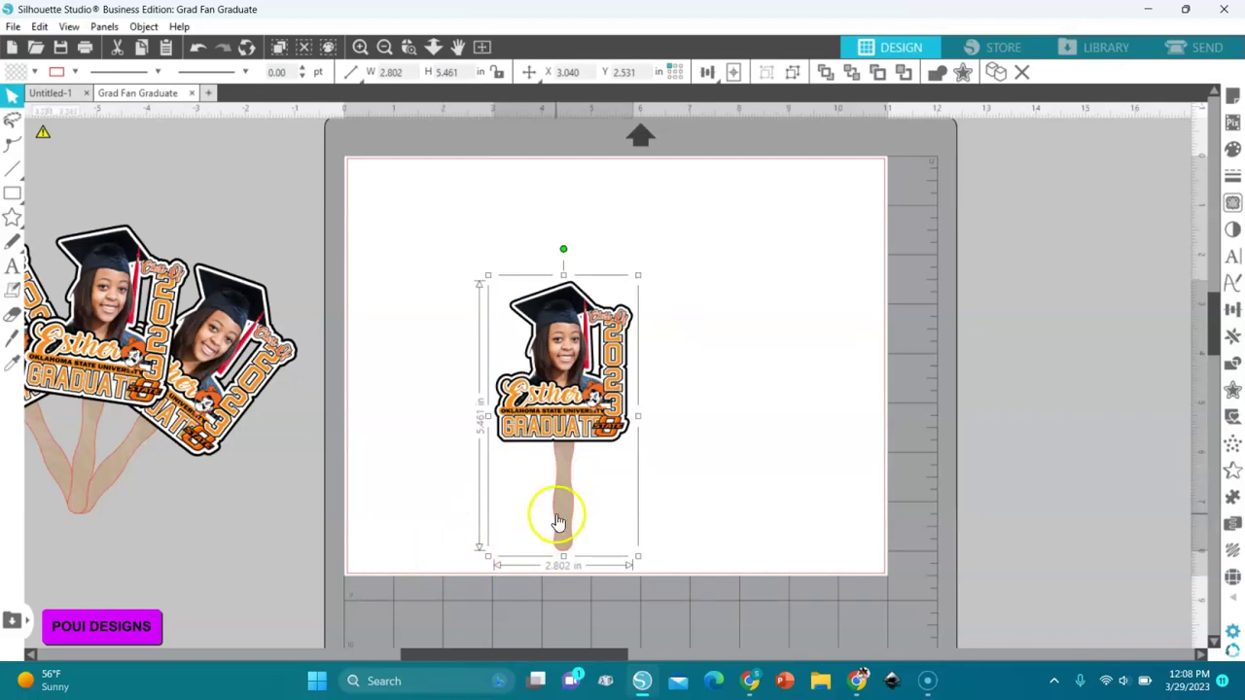
drag(569, 525, 604, 474)
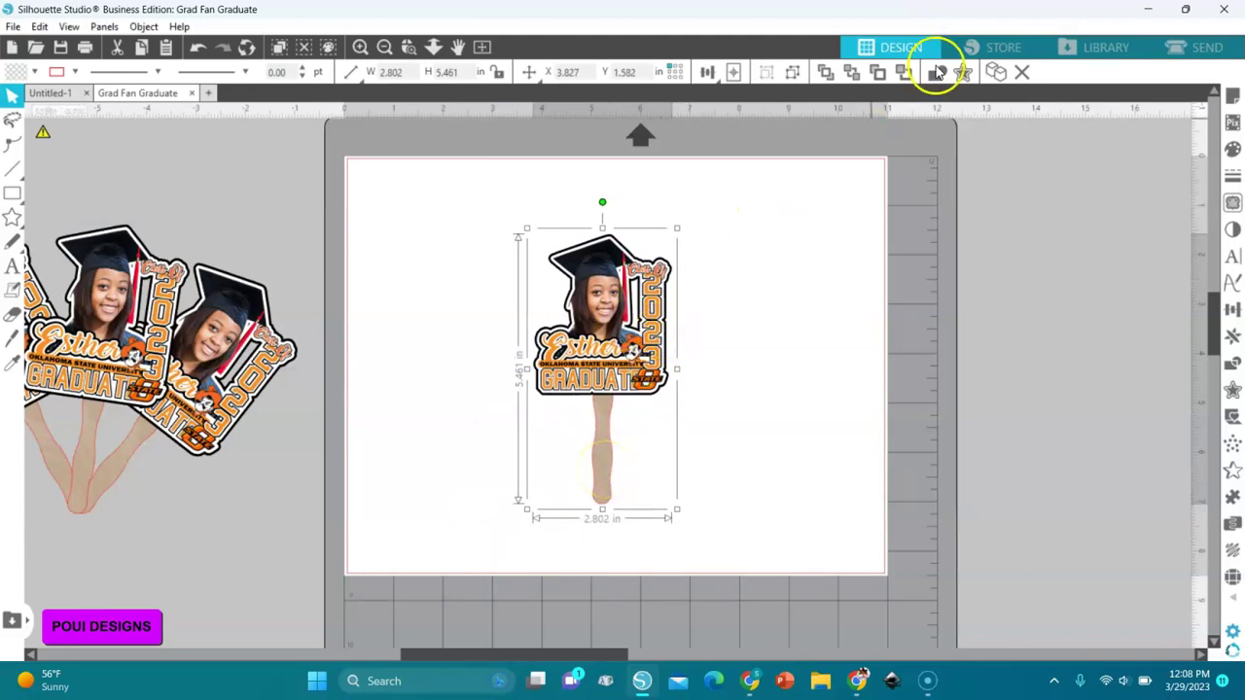
Step: Duplicate the fan twice, tilting one copy right and the other left of the original
click(1004, 78)
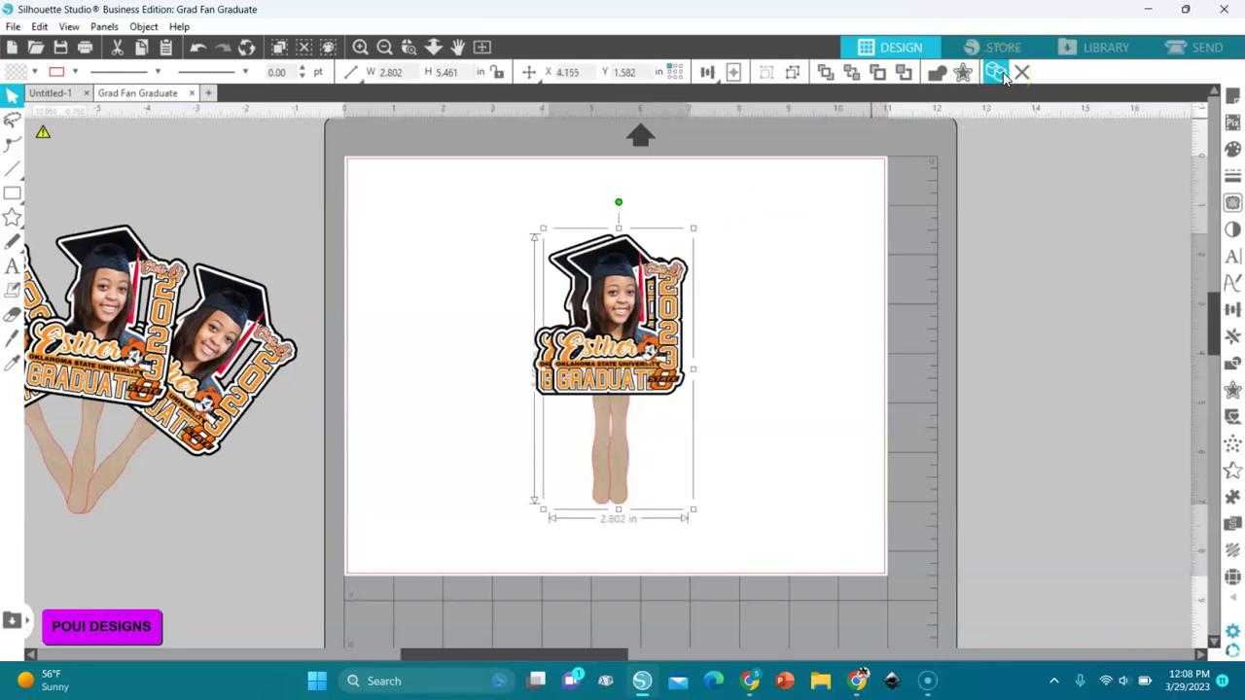
drag(619, 202, 692, 222)
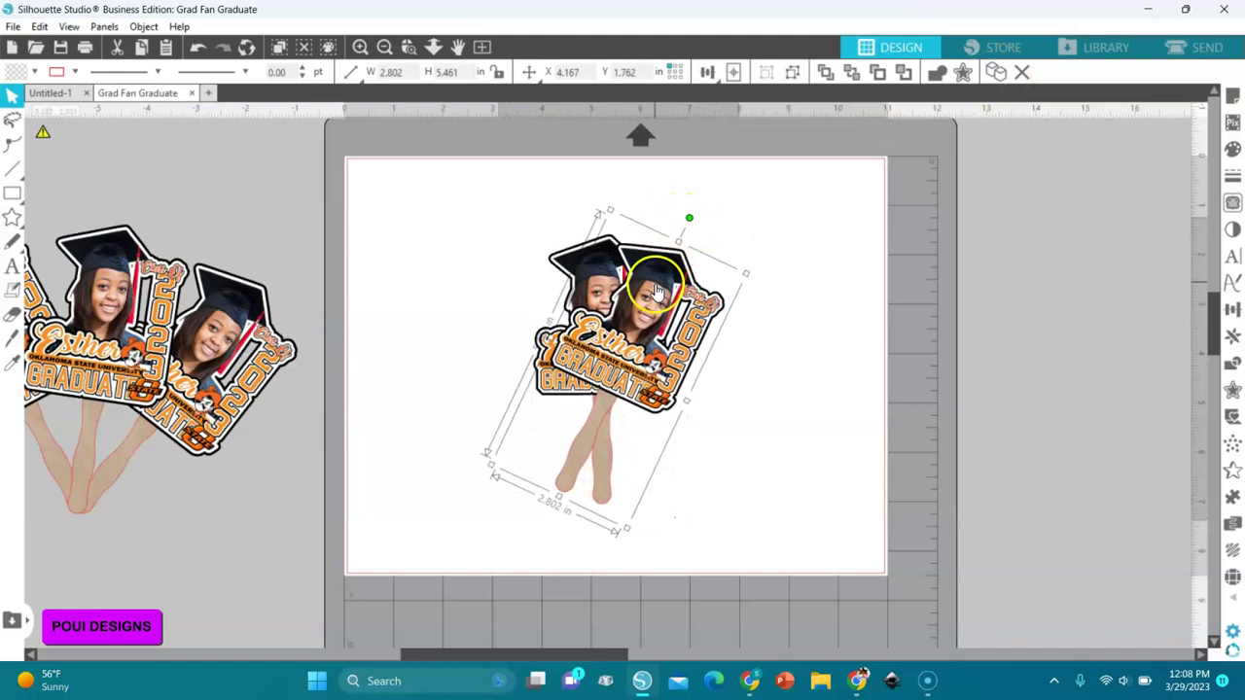
drag(658, 302, 691, 312)
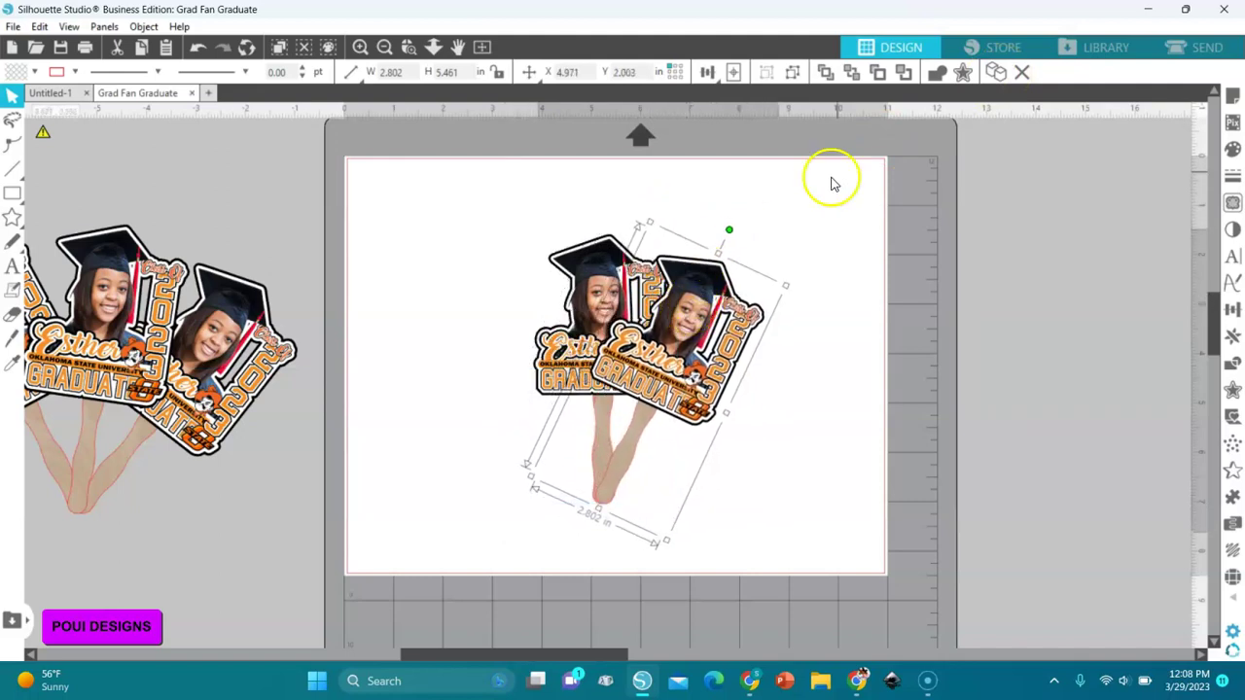
click(564, 268)
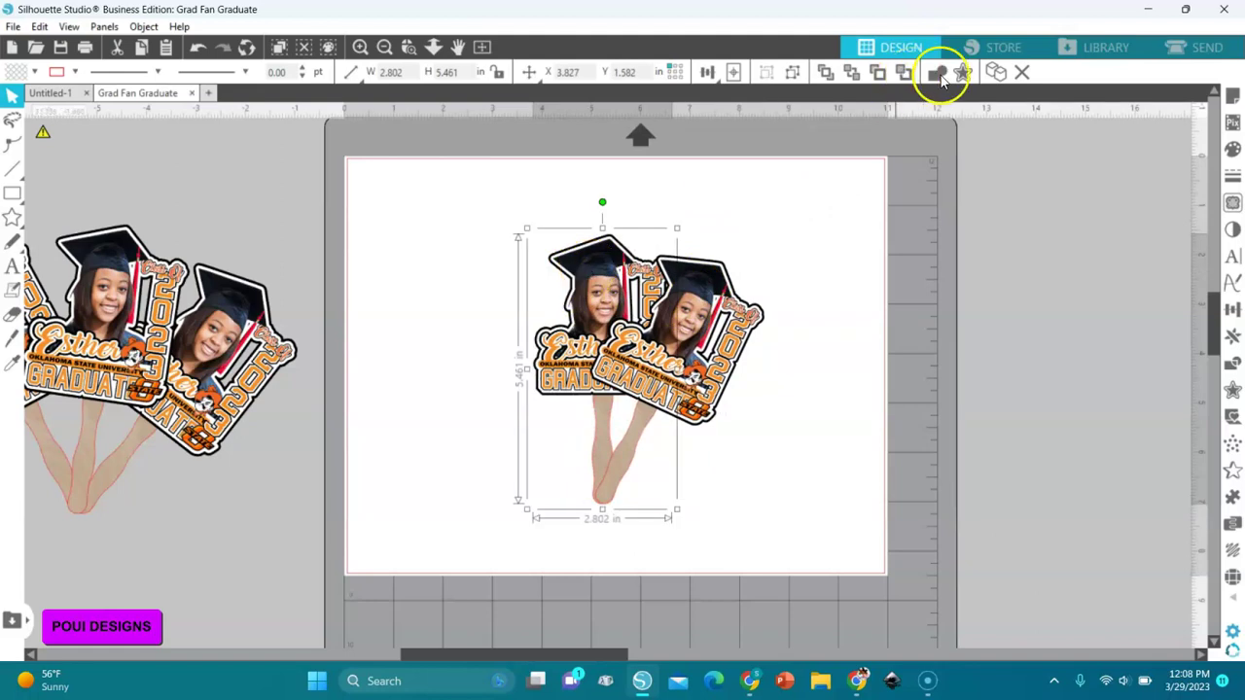
click(995, 74)
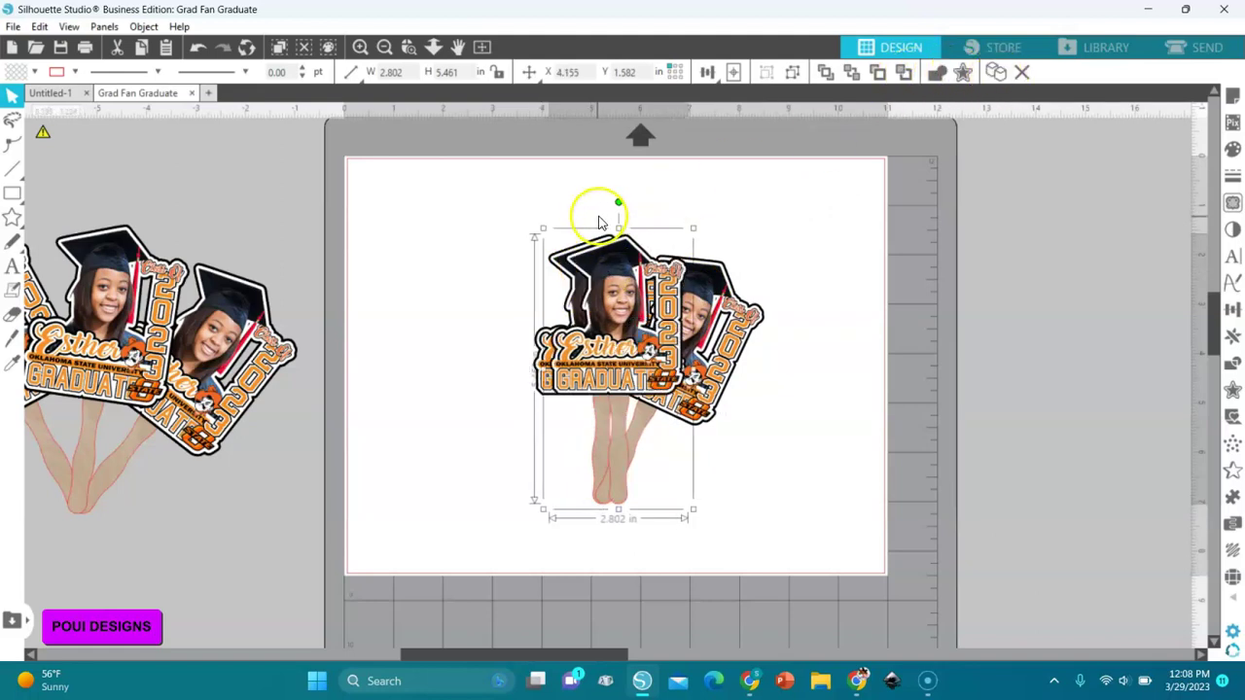
drag(620, 200, 522, 250)
drag(608, 336, 522, 365)
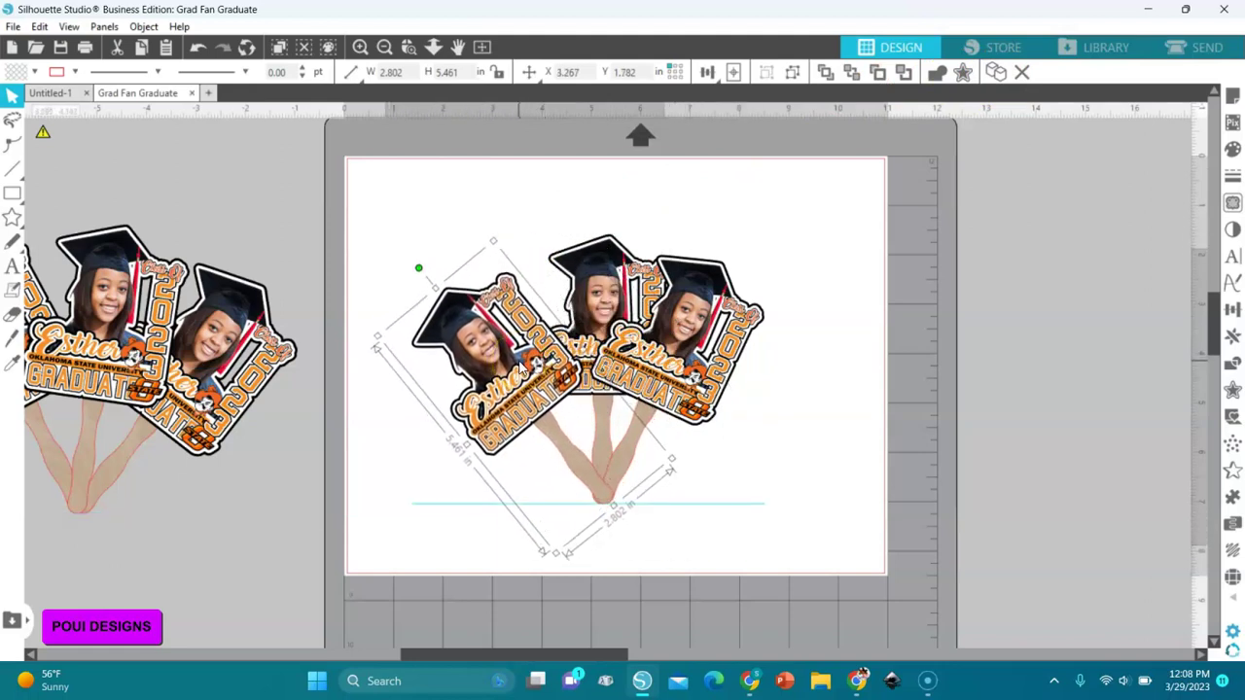
click(595, 261)
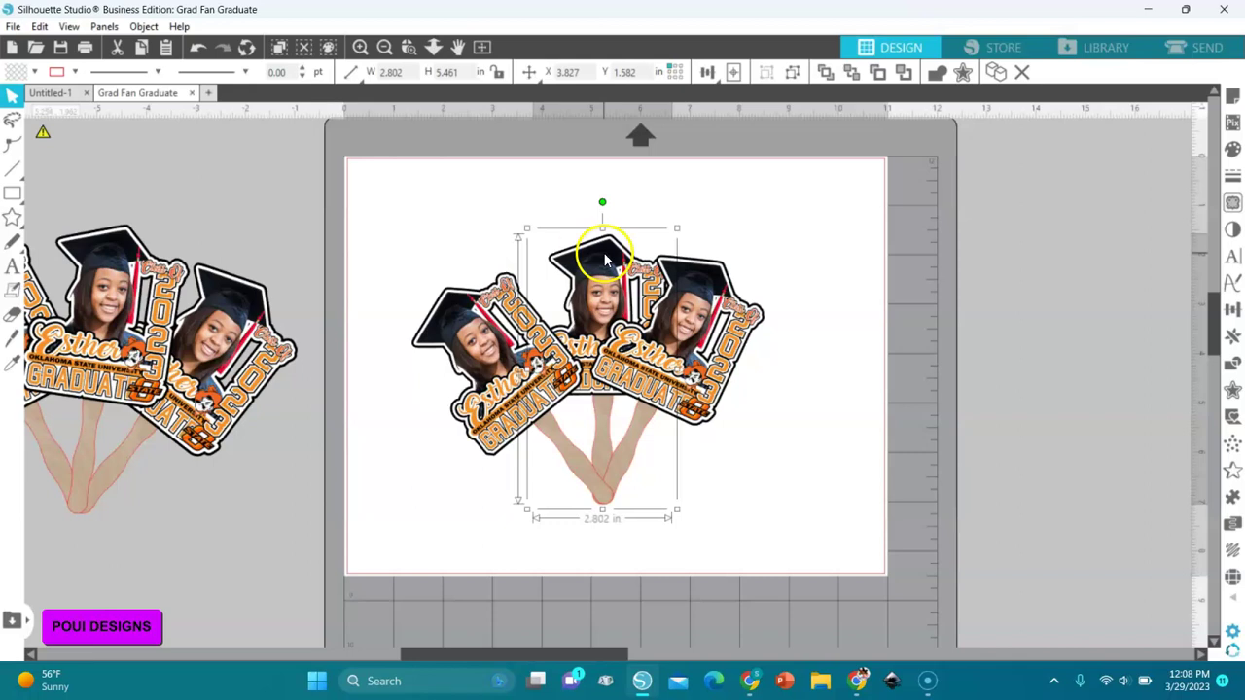
Step: Bring the middle fan forward, remove outlines, group all three, and move to X 1.709, Y 2.451
click(825, 74)
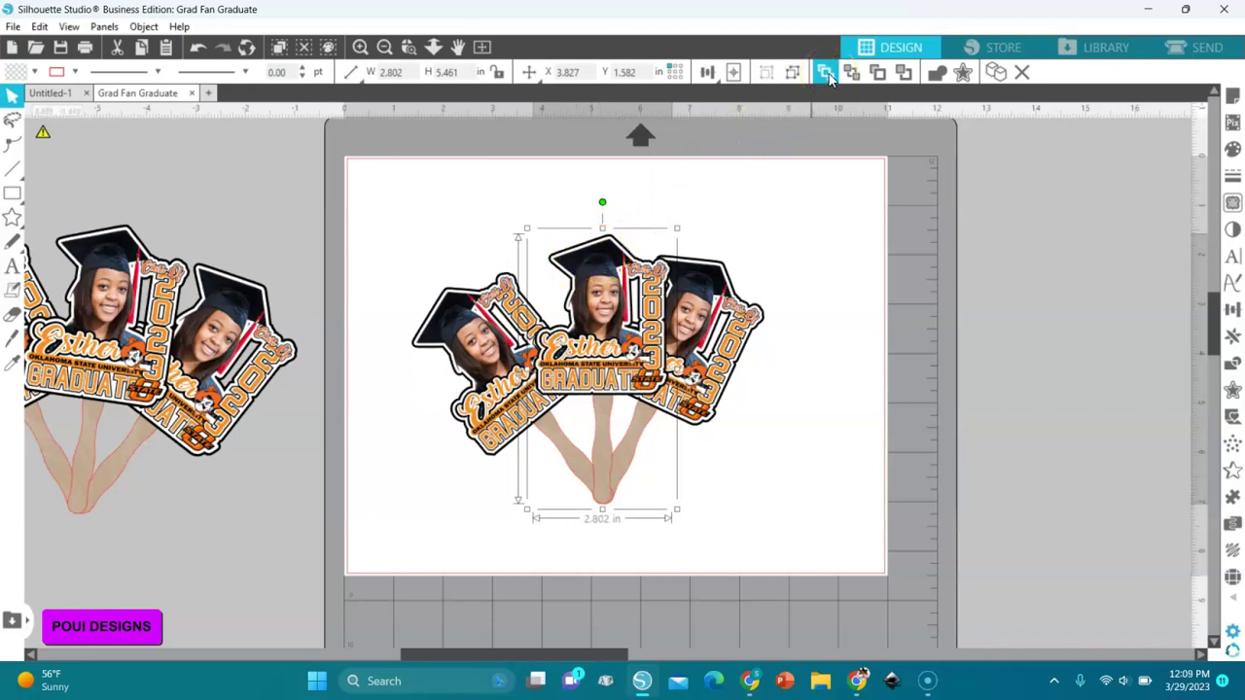
click(795, 264)
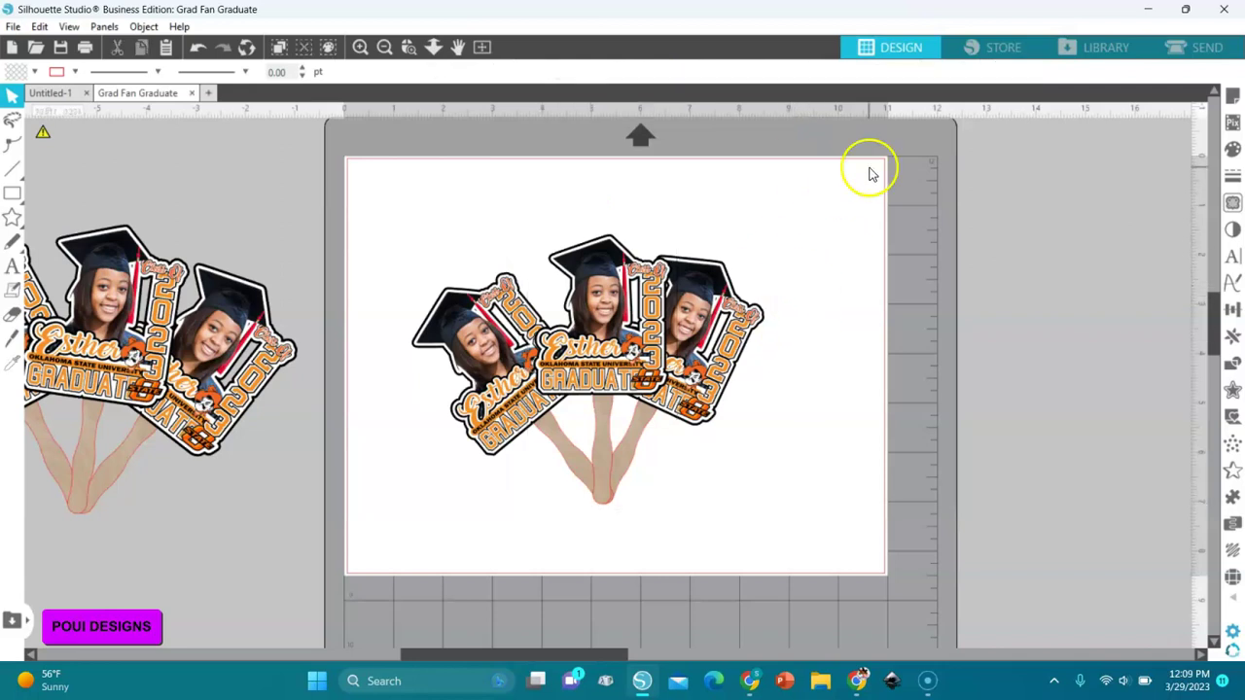
drag(929, 159, 381, 578)
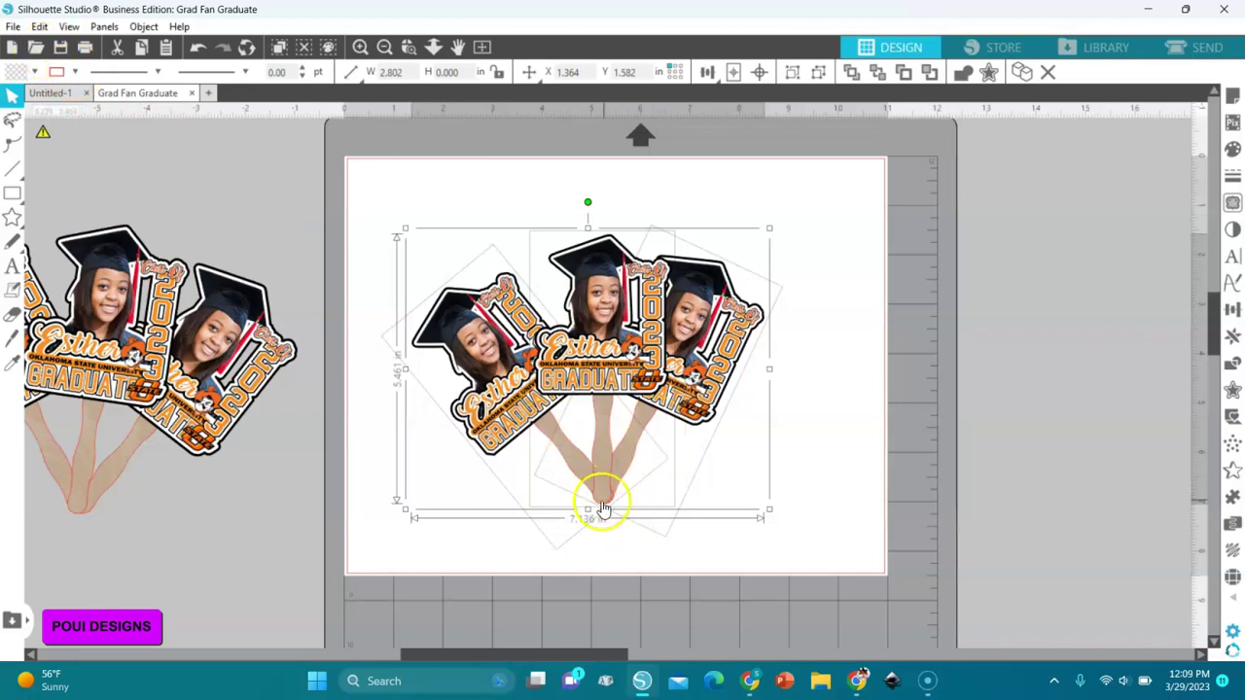
click(74, 73)
click(55, 103)
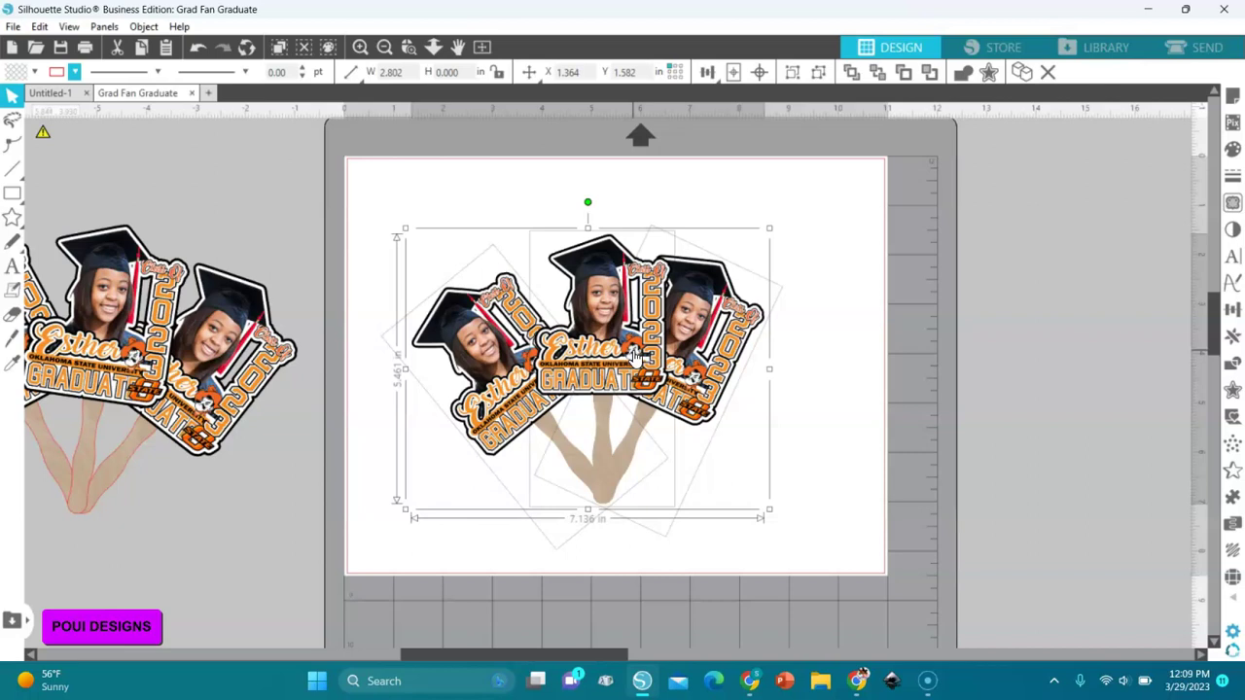
key(ctrl+g)
drag(688, 326, 705, 369)
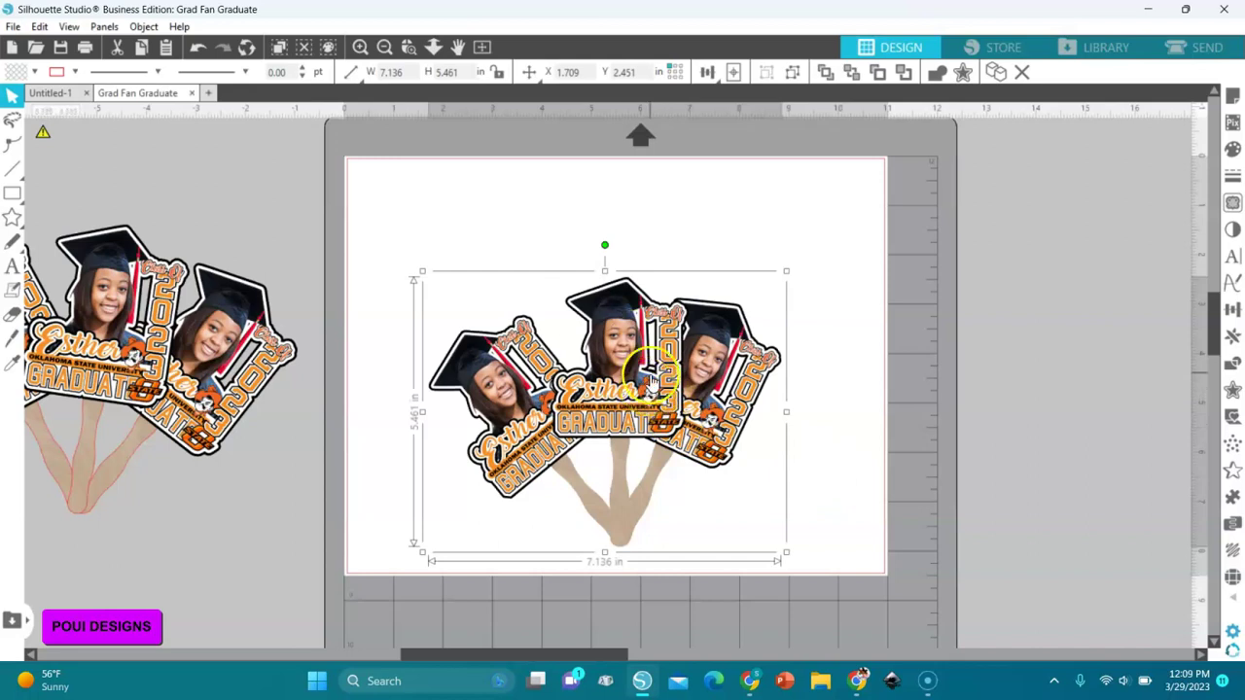
Step: Nudge the grouped fans up to X 1.446, Y 2.189
mouse_move(652, 381)
mouse_down()
mouse_move(651, 364)
mouse_move(638, 371)
mouse_up()
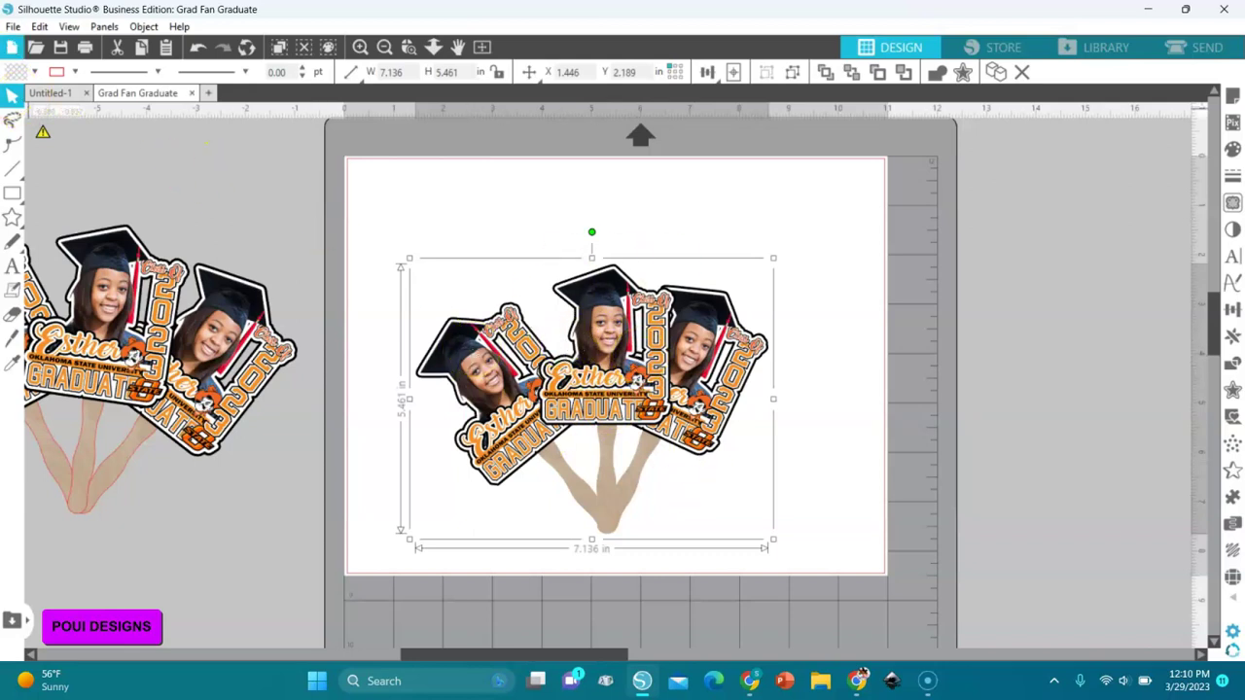
Step: Save the design to the hard drive as 'Grad Fan GraduateE' in Downloads, with PNG as the file type
click(13, 27)
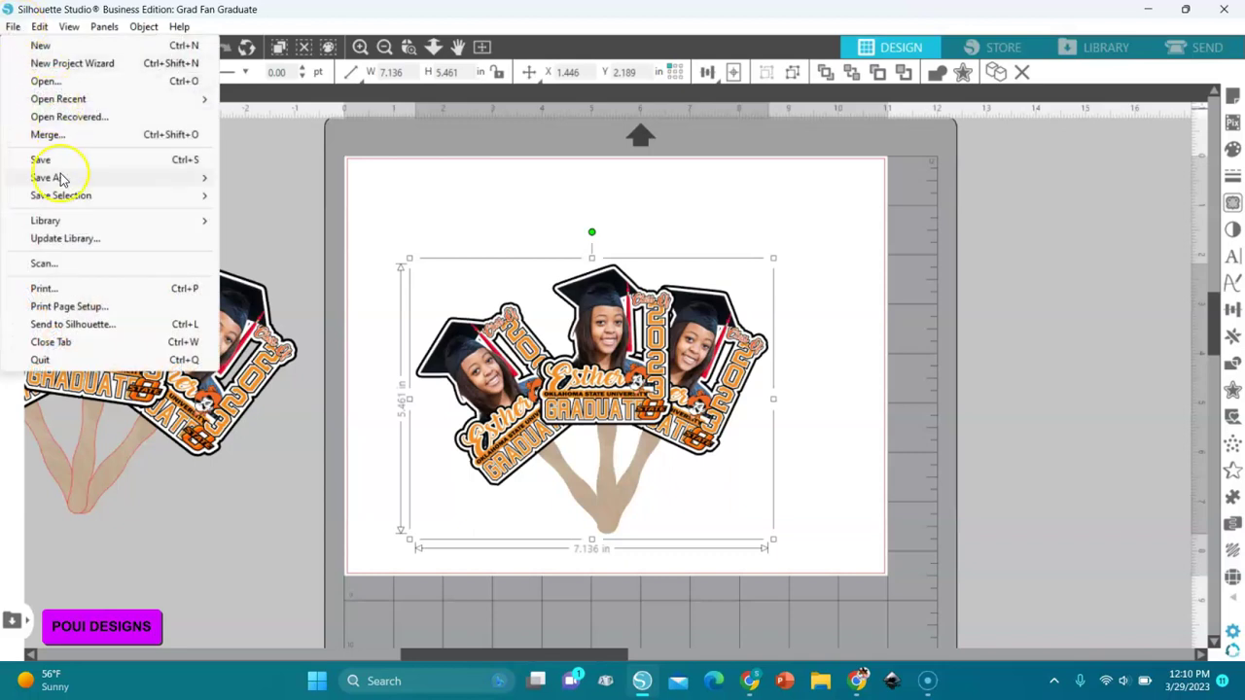
mouse_move(60, 179)
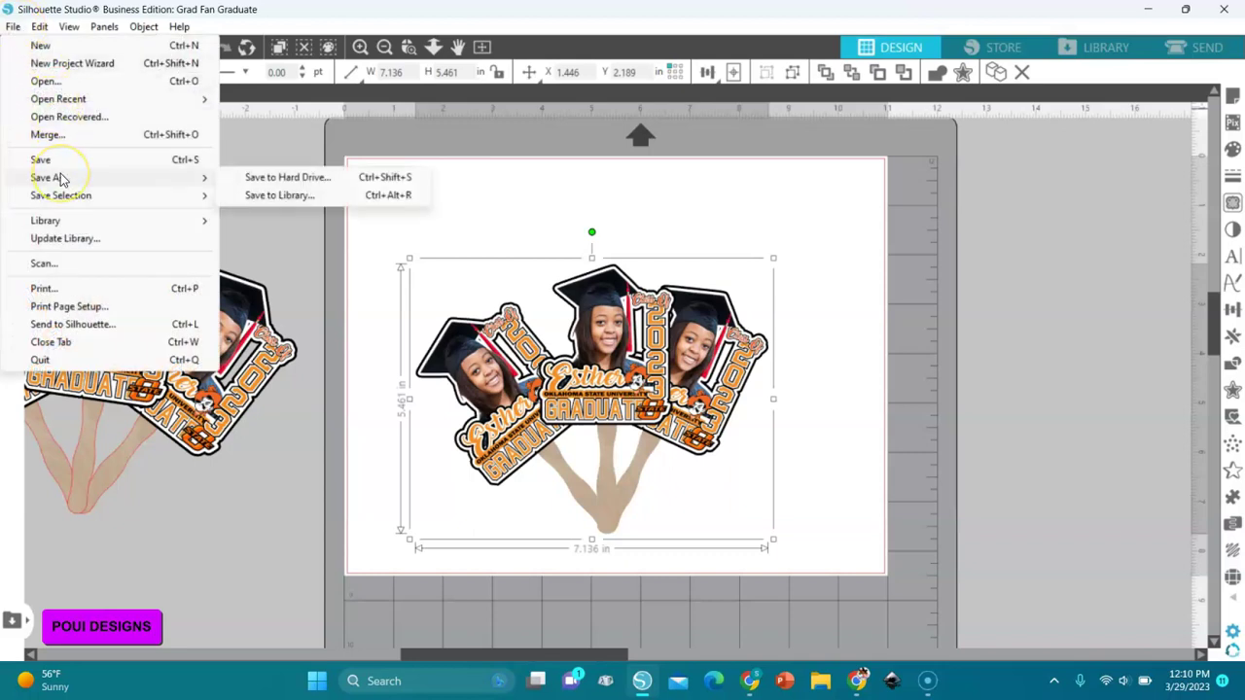
click(287, 177)
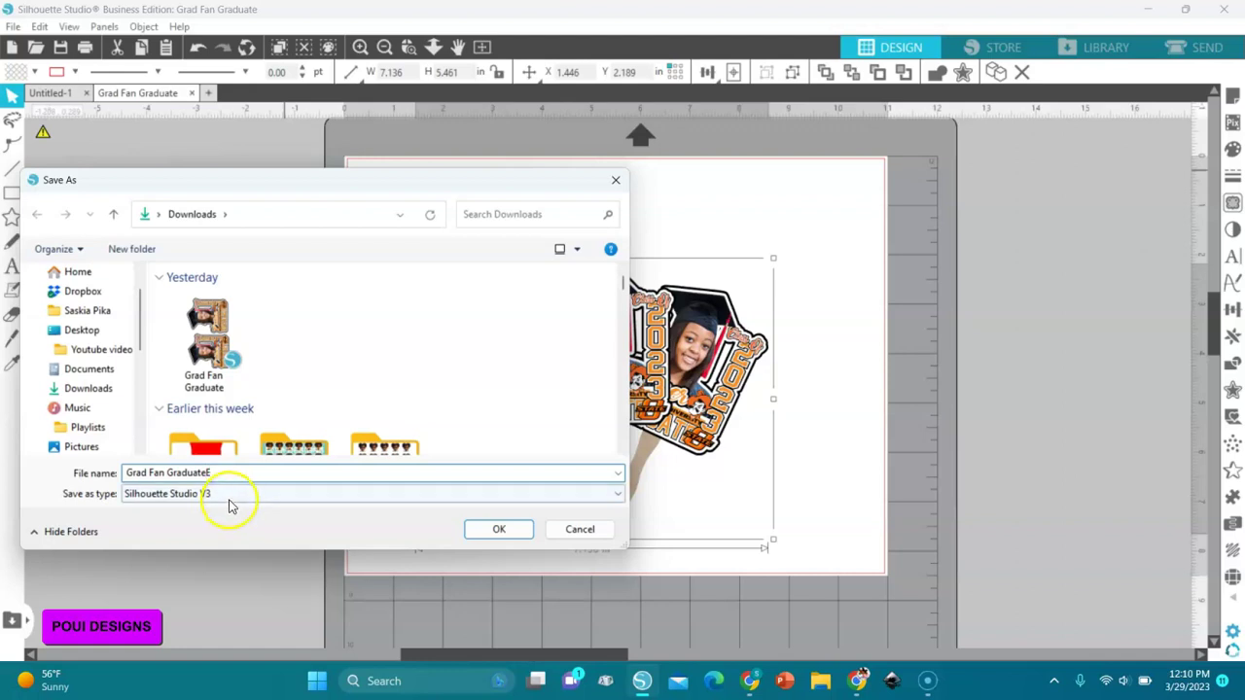
click(229, 494)
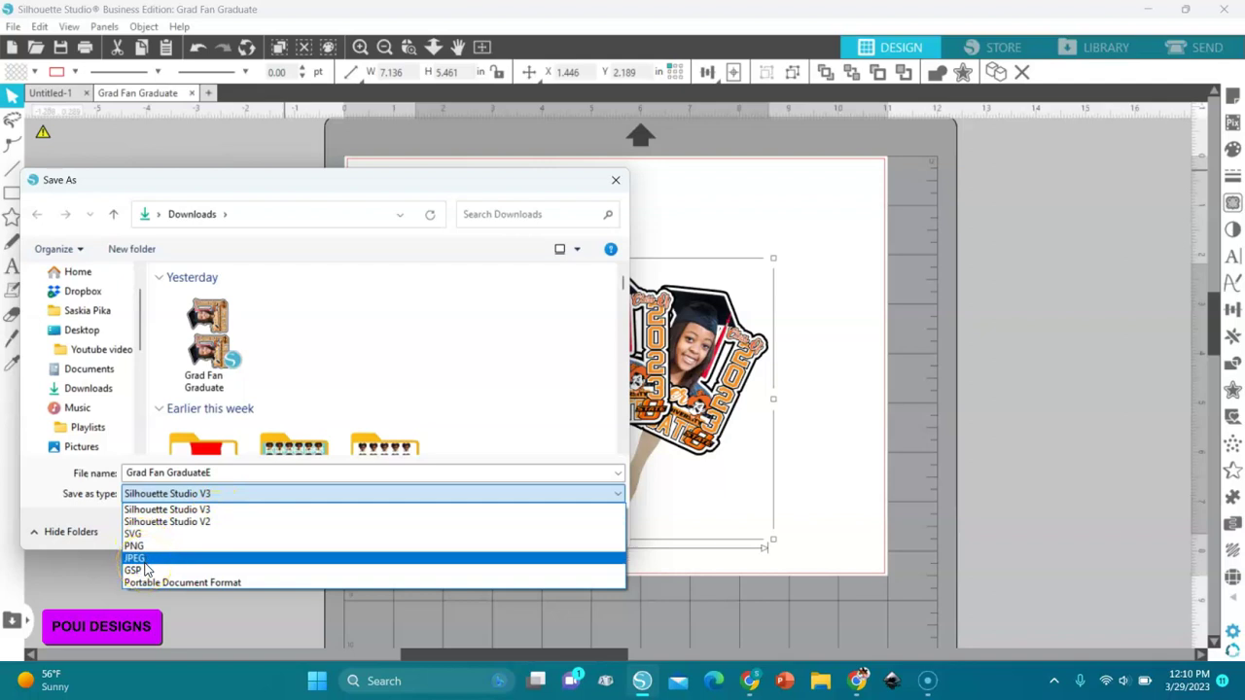
drag(146, 586, 130, 593)
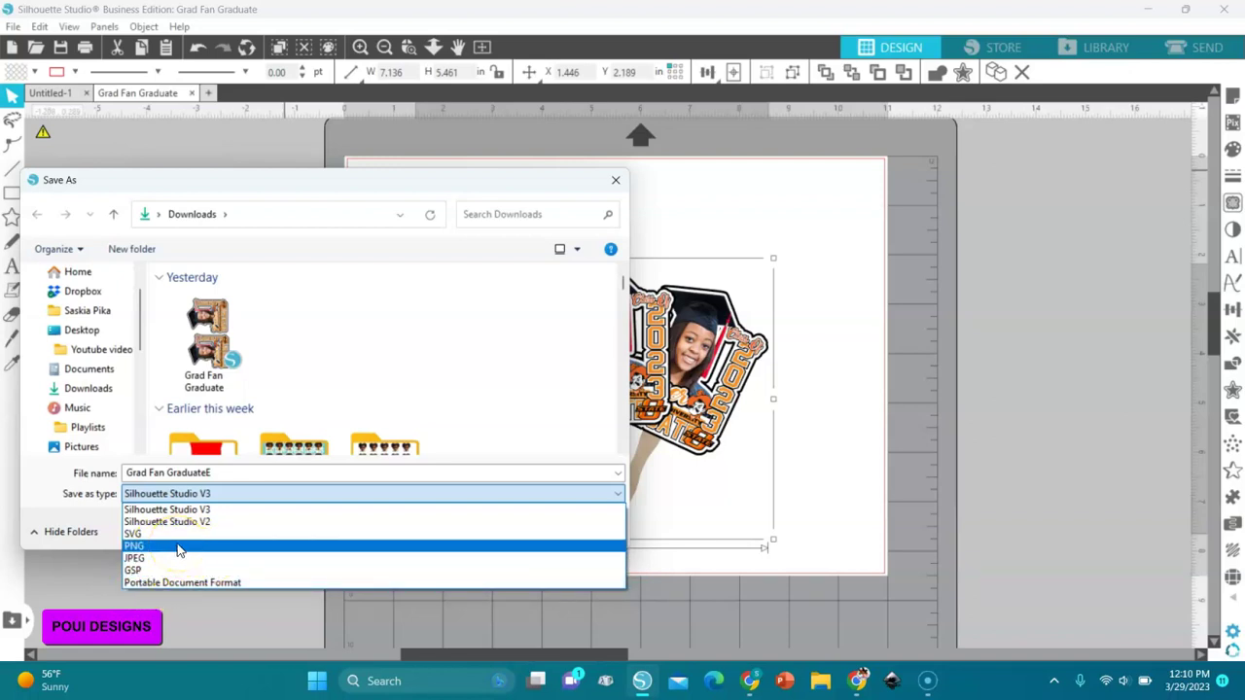
click(178, 550)
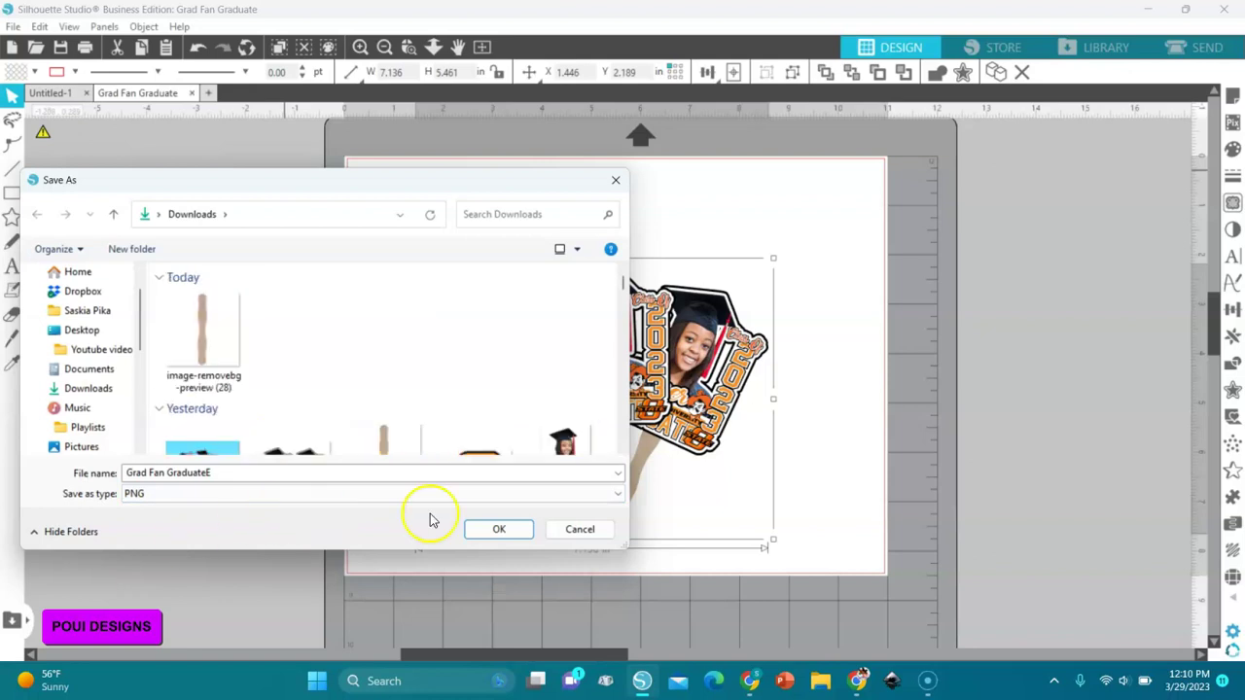
Step: Confirm the PNG save and export the bitmap at 1650 × 1275 pixels, 150 dpi
click(489, 528)
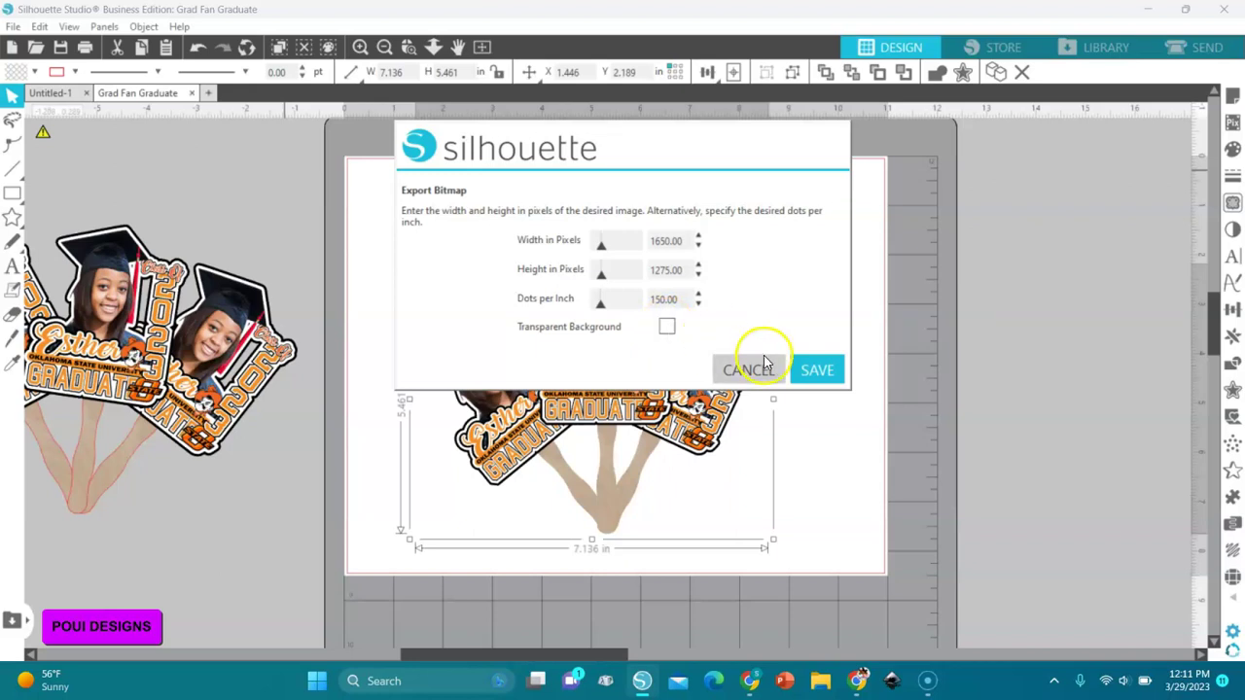
click(815, 371)
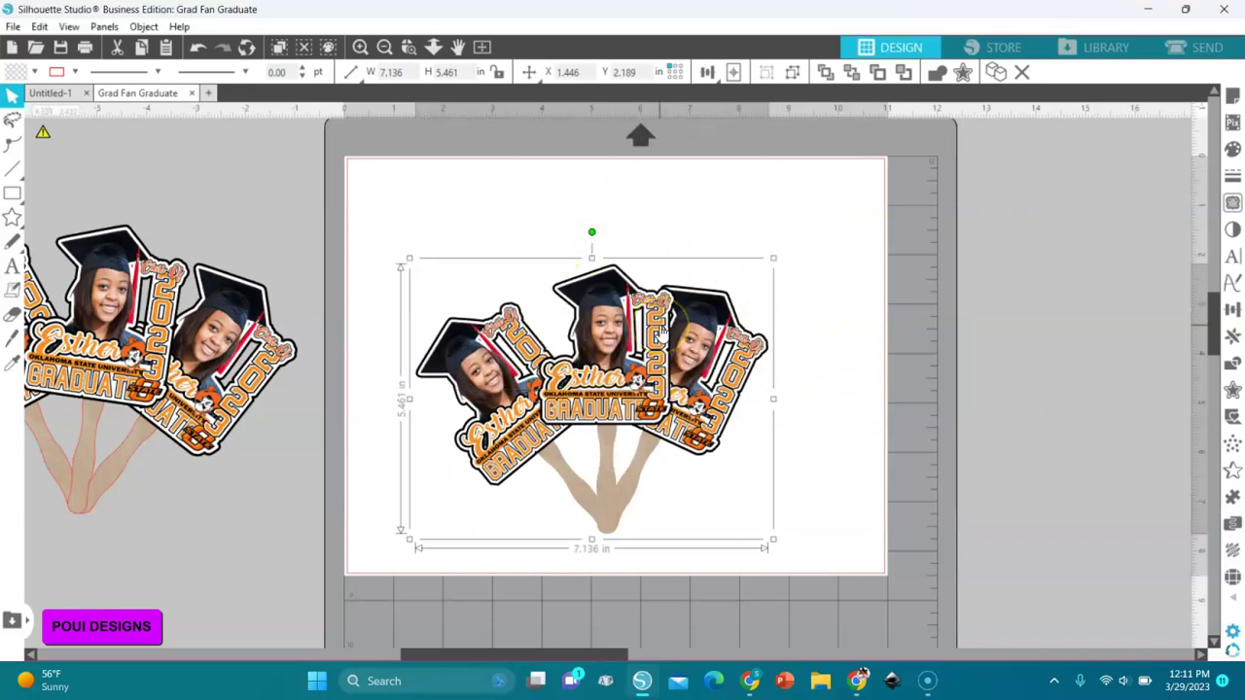
Step: Open the Downloads folder in File Explorer to find the 571 KB Grad Fan GraduateE PNG
click(820, 685)
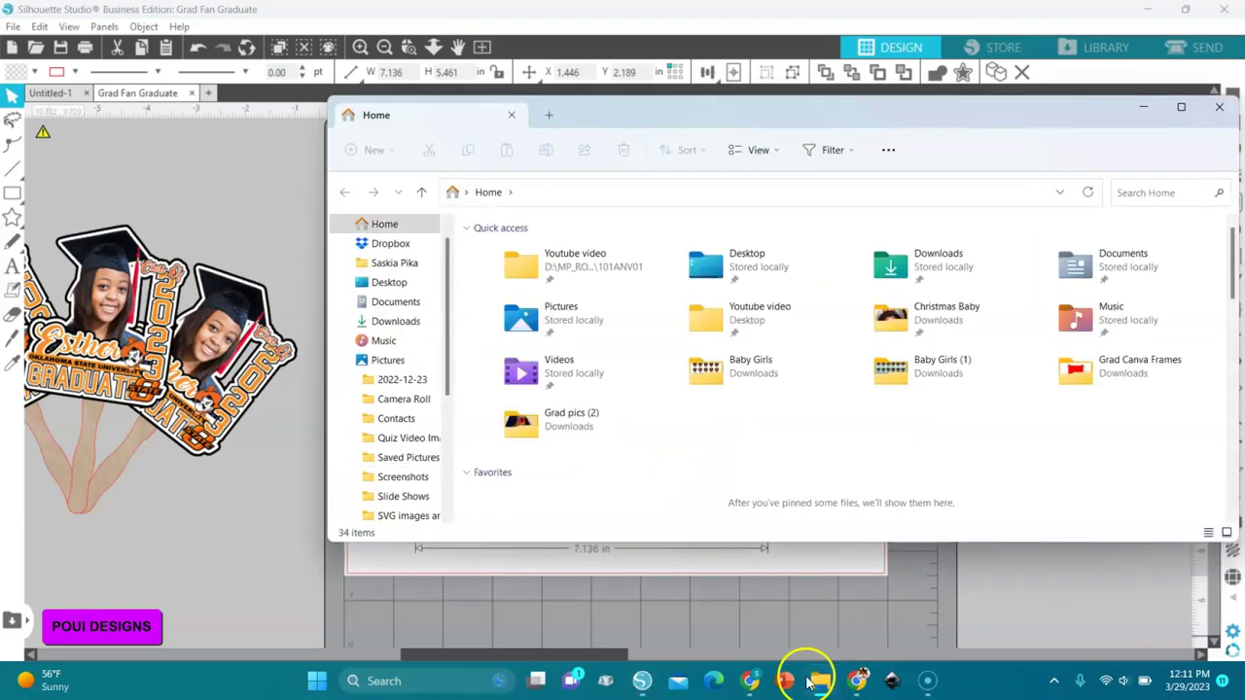
double_click(907, 266)
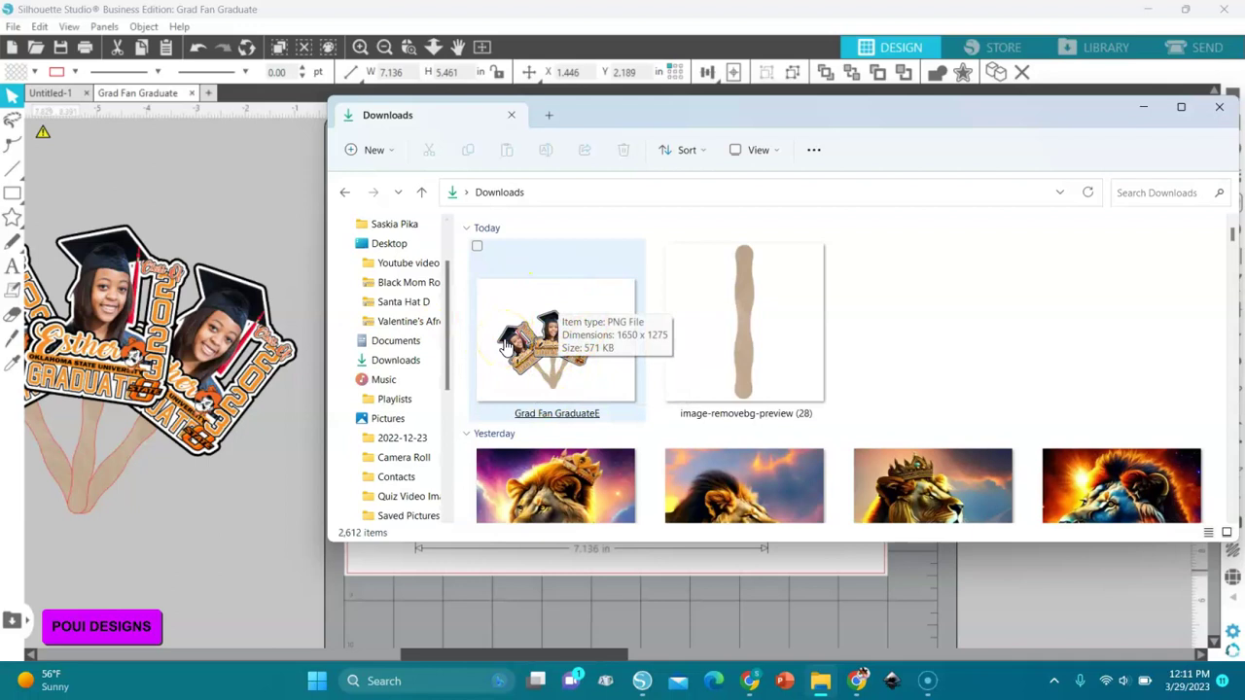
Step: Close File Explorer and go back to the grouped three-fan design in Silhouette Studio
click(1218, 107)
click(1025, 366)
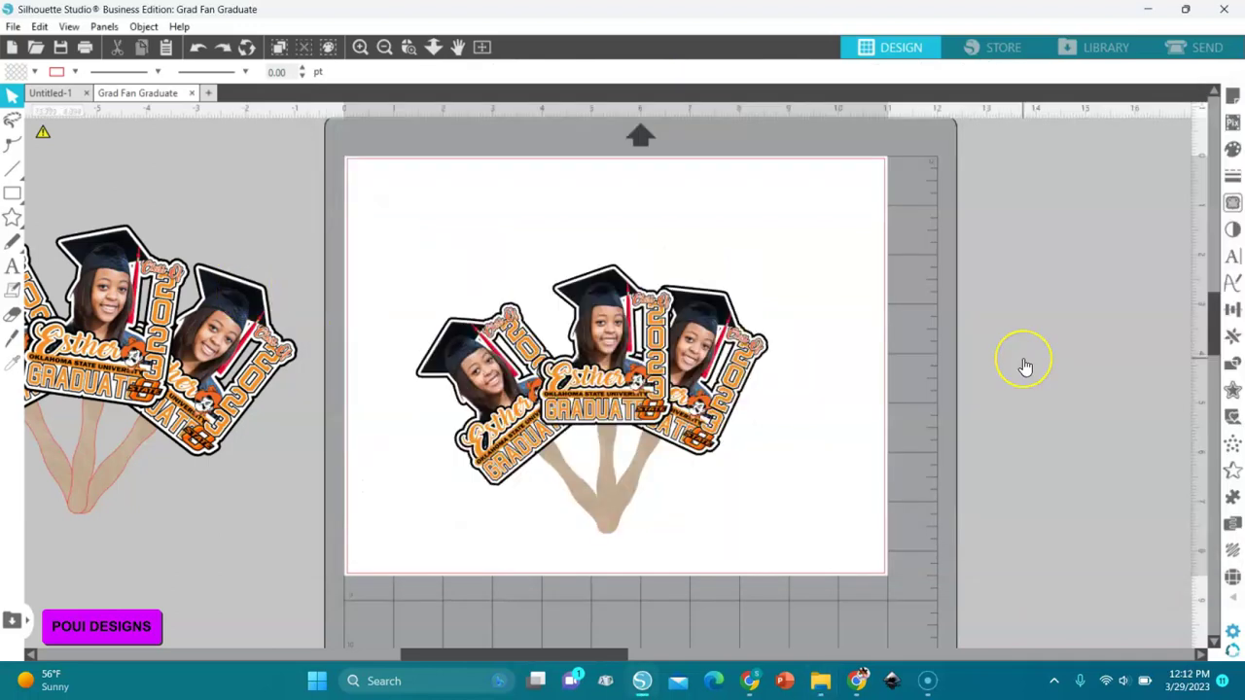